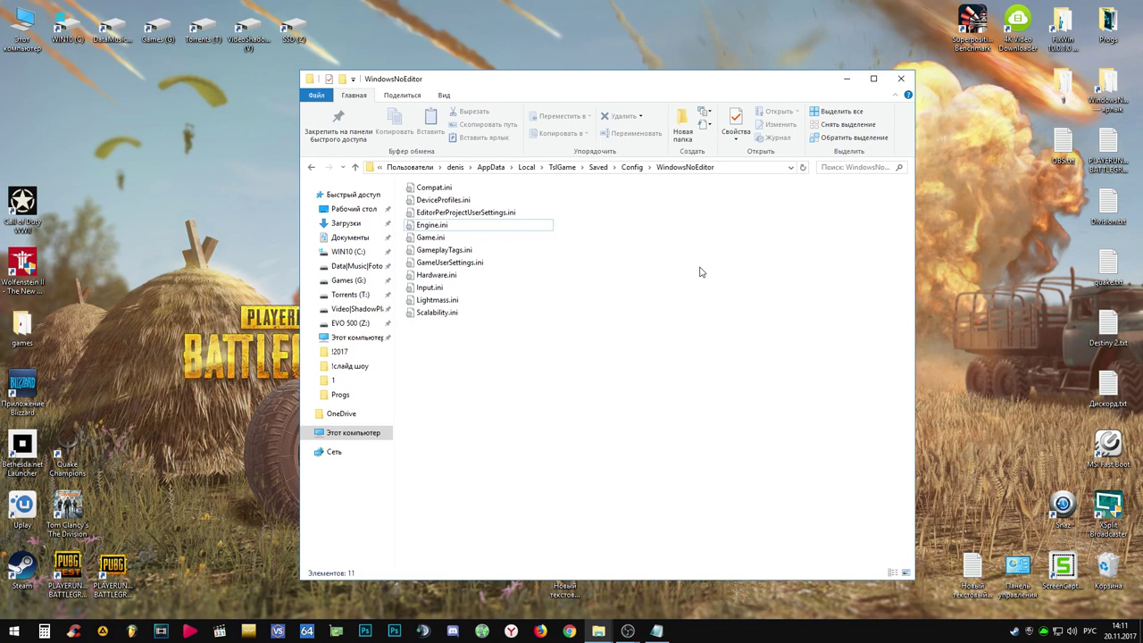
Step: Go to the game configuration folder using the path %localappdata%\tslgame\saved\Config\WindowsNoEditor
left_click(473, 227)
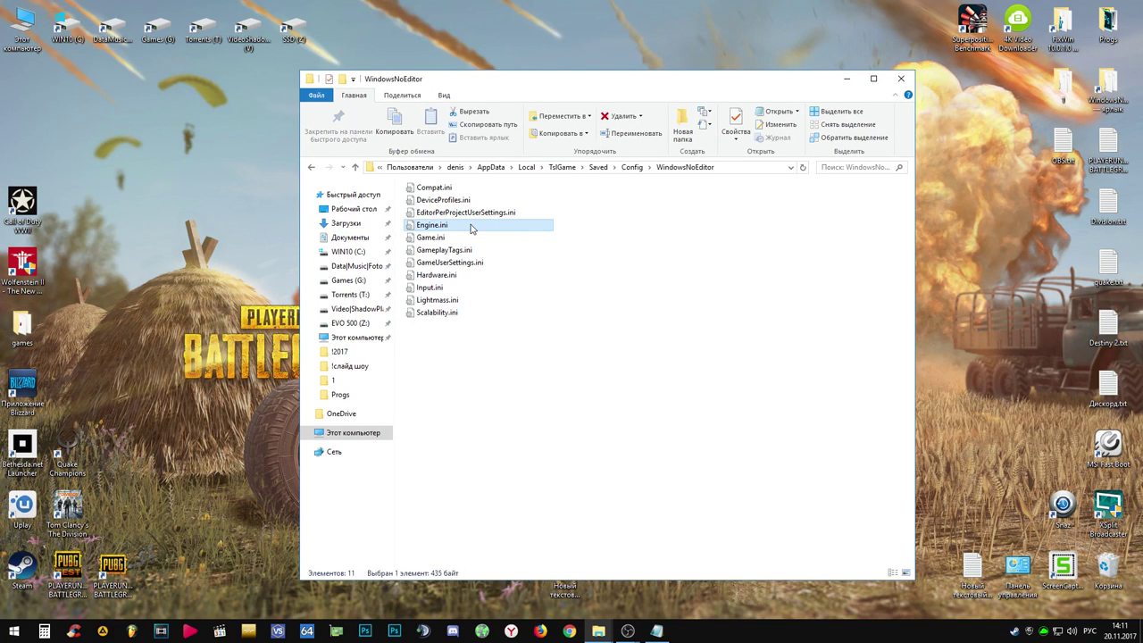
left_click(753, 169)
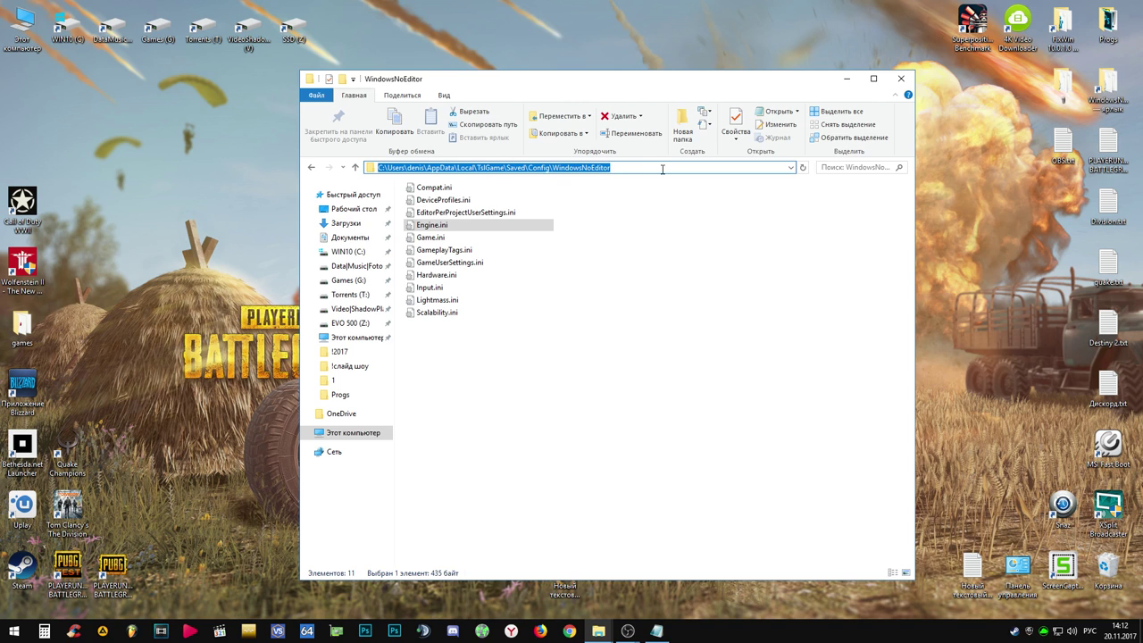
left_click(756, 253)
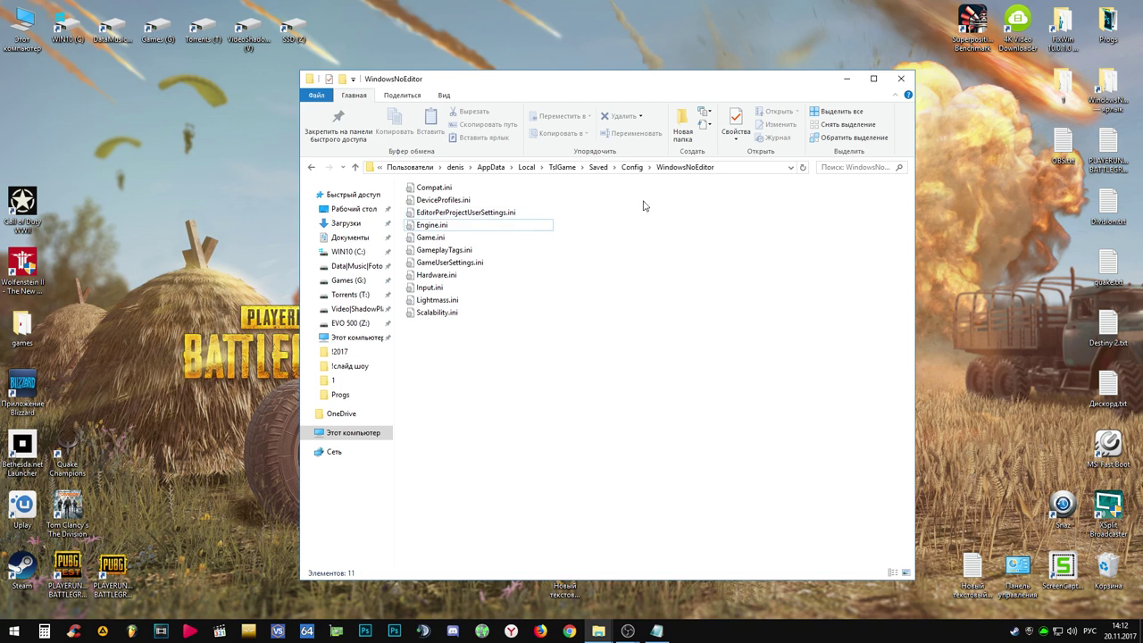
left_click(756, 167)
type("%localappdata%\\tslgame\\saved\\Config\\WindowsNoEditor")
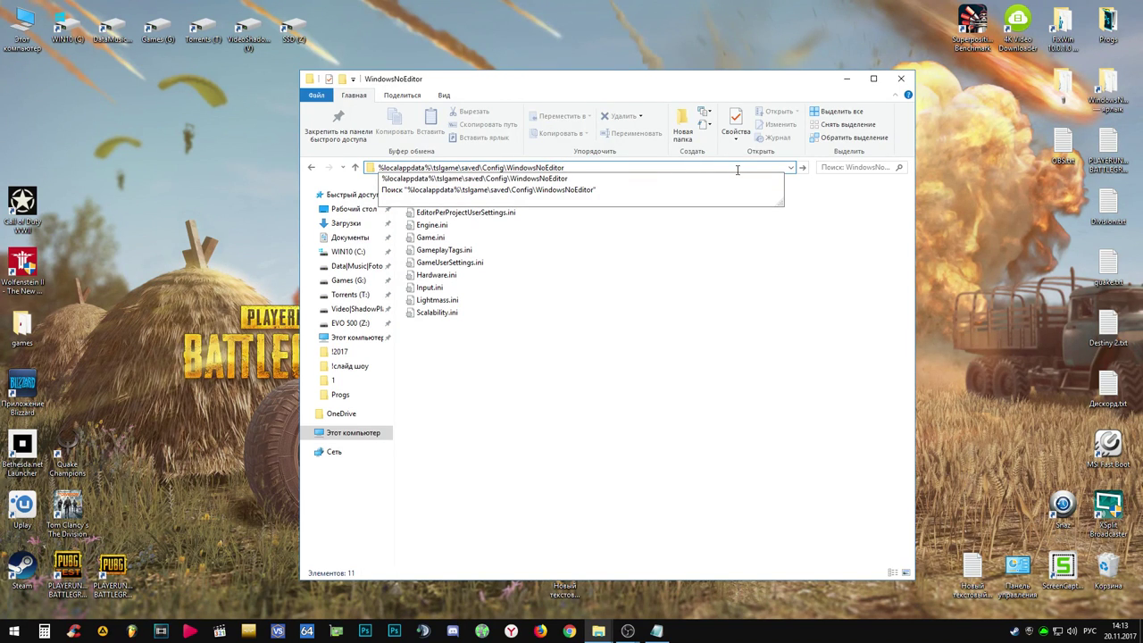
left_click(804, 168)
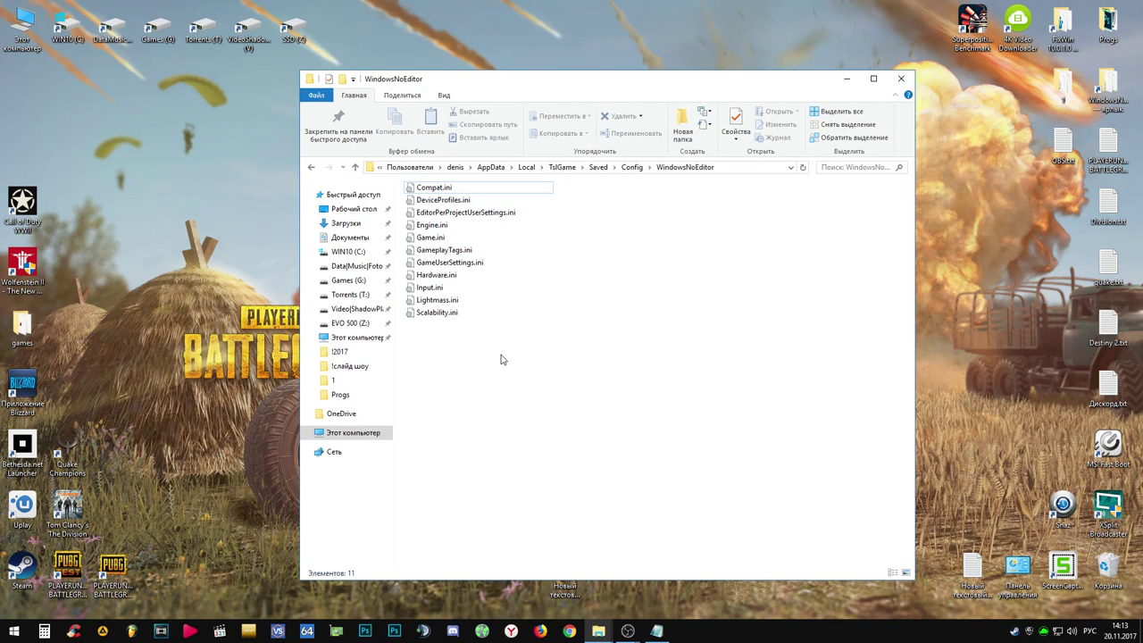
Step: Back up all the .ini files by copying them into a new subfolder named 1
left_click_drag(501, 360, 407, 183)
right_click(435, 190)
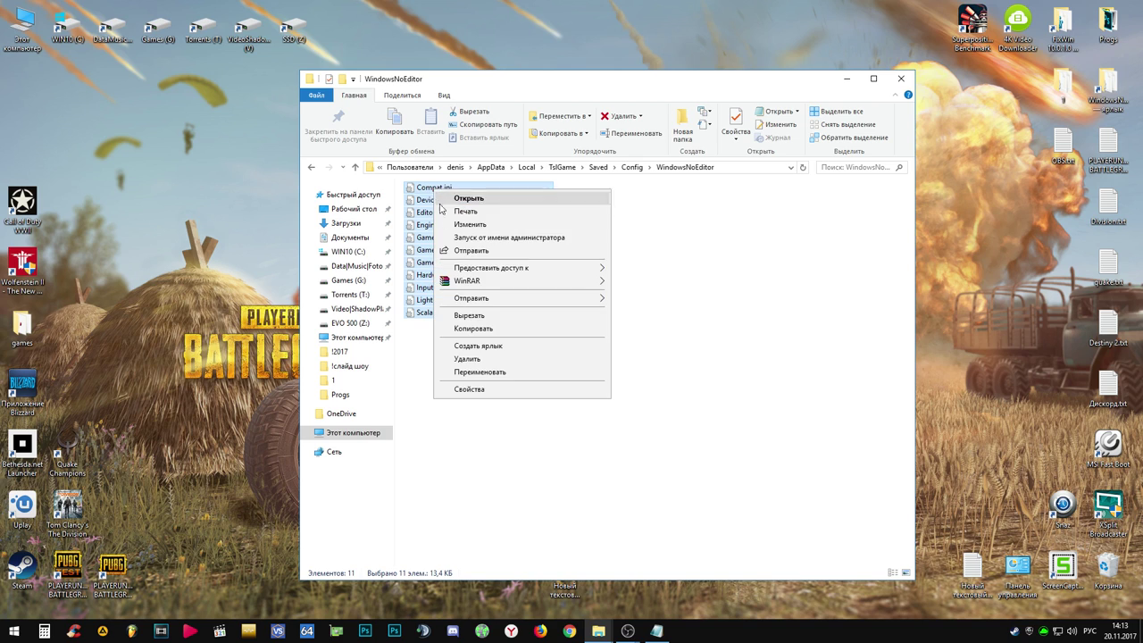
left_click(473, 327)
right_click(605, 272)
mouse_move(666, 414)
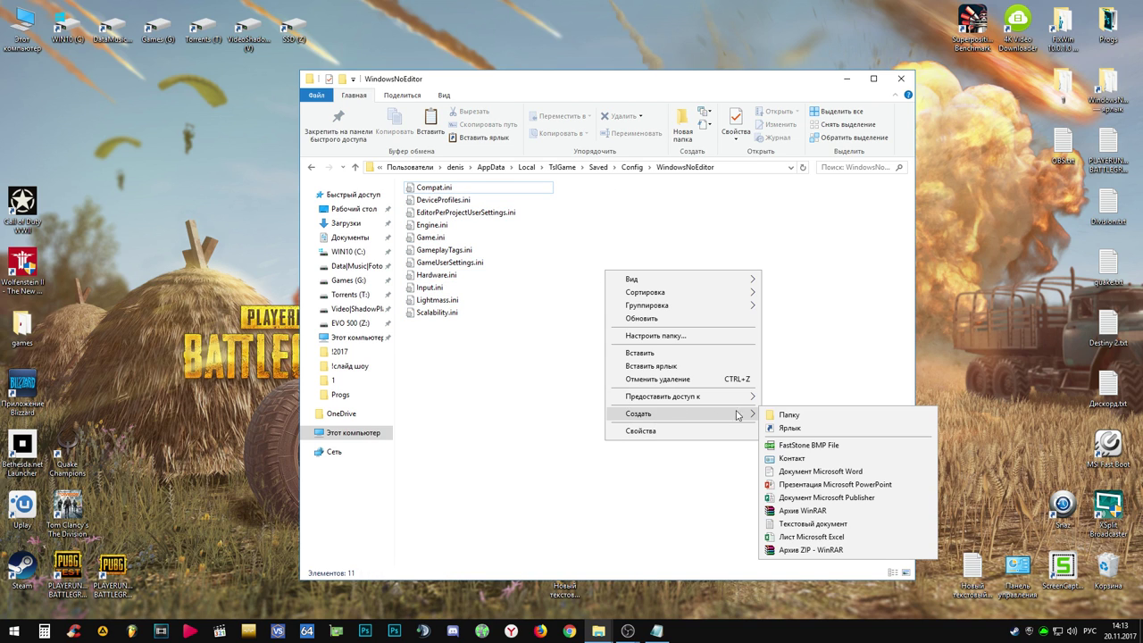
left_click(786, 416)
type("1")
key("Return")
key("Return")
right_click(454, 186)
left_click(486, 271)
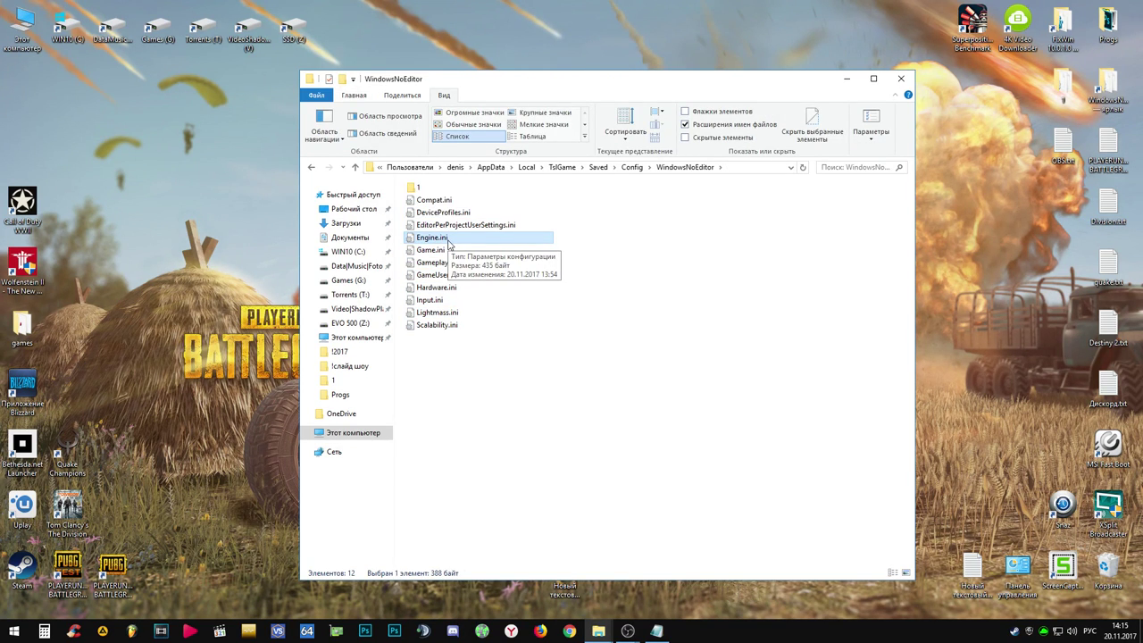
Step: Add the lines [/Script/TslGame.TslEngine] and FrameRateCap=0 to the end of Engine.ini in Notepad, then save and close it
right_click(451, 242)
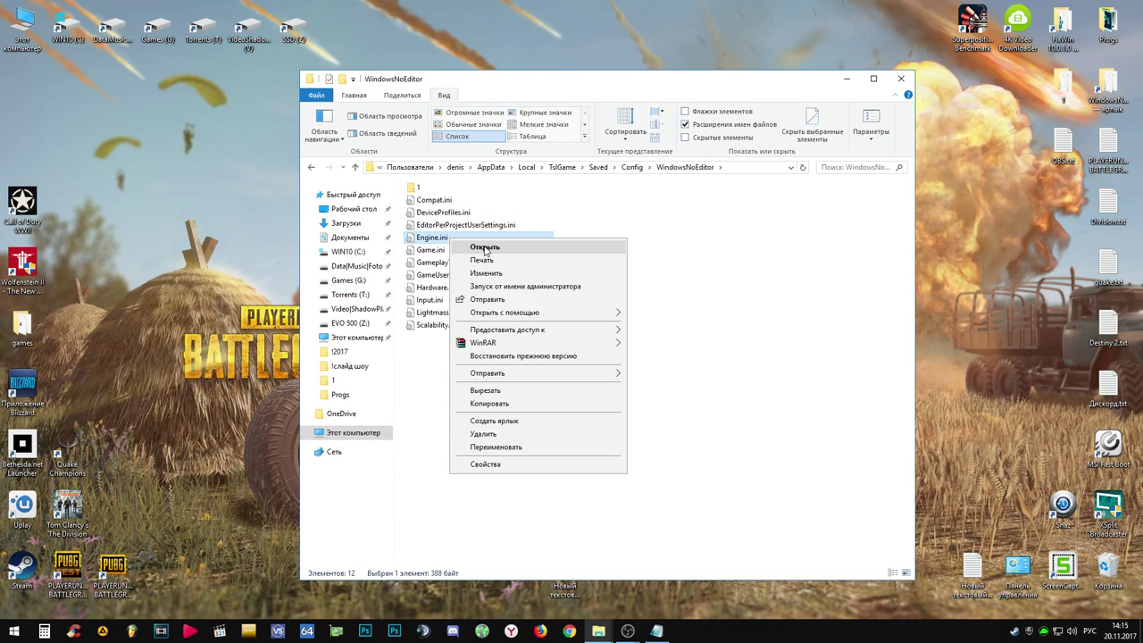
mouse_move(563, 321)
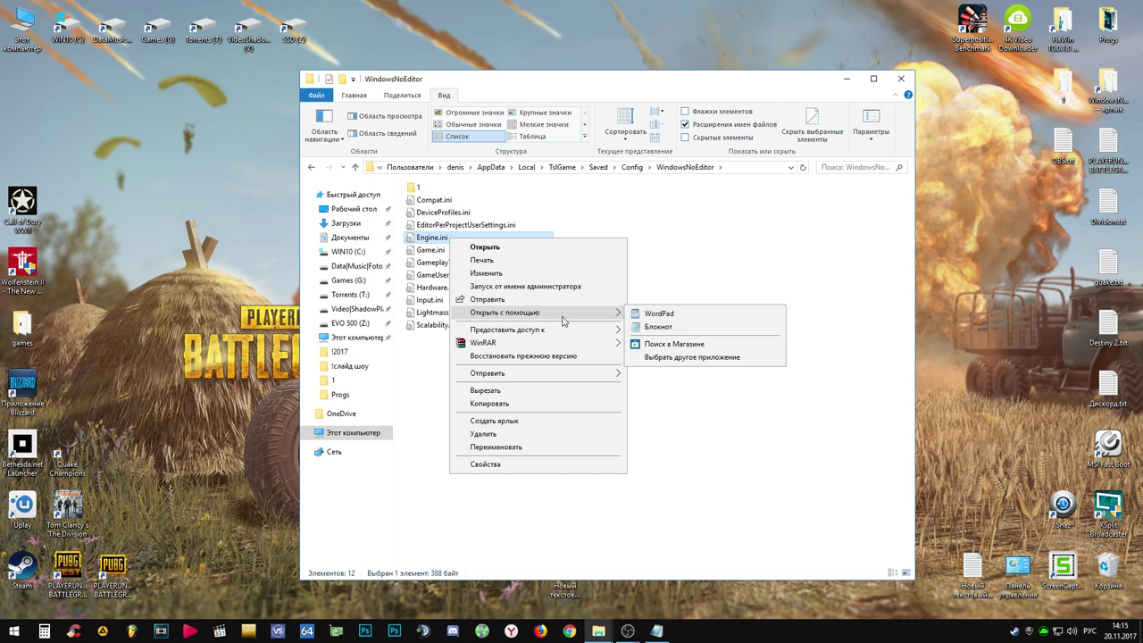
left_click(674, 328)
left_click(601, 202)
type("[/Script/TslGame.TslEngine] FrameRateCap=0")
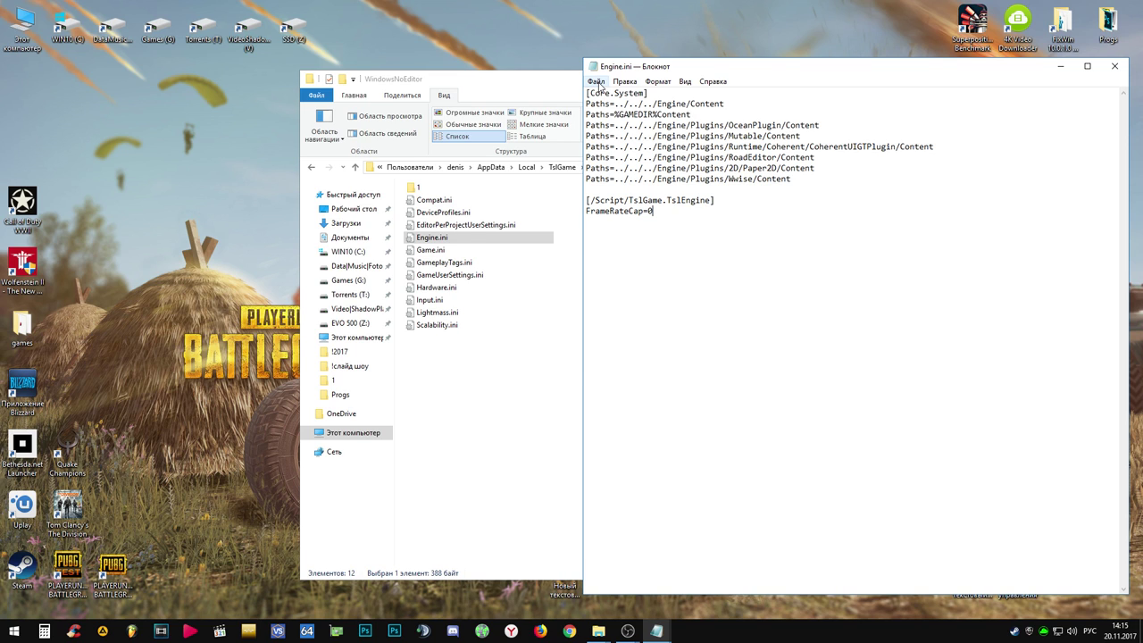
left_click(596, 82)
left_click(621, 121)
left_click(1114, 66)
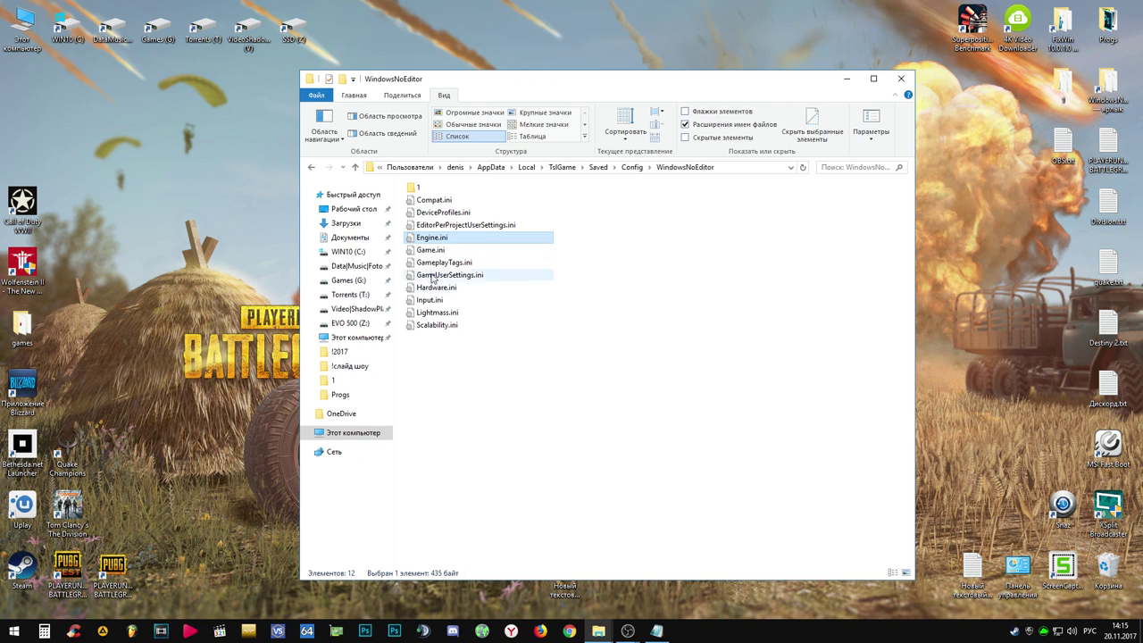
Step: Set the read-only attribute on Engine.ini
right_click(443, 239)
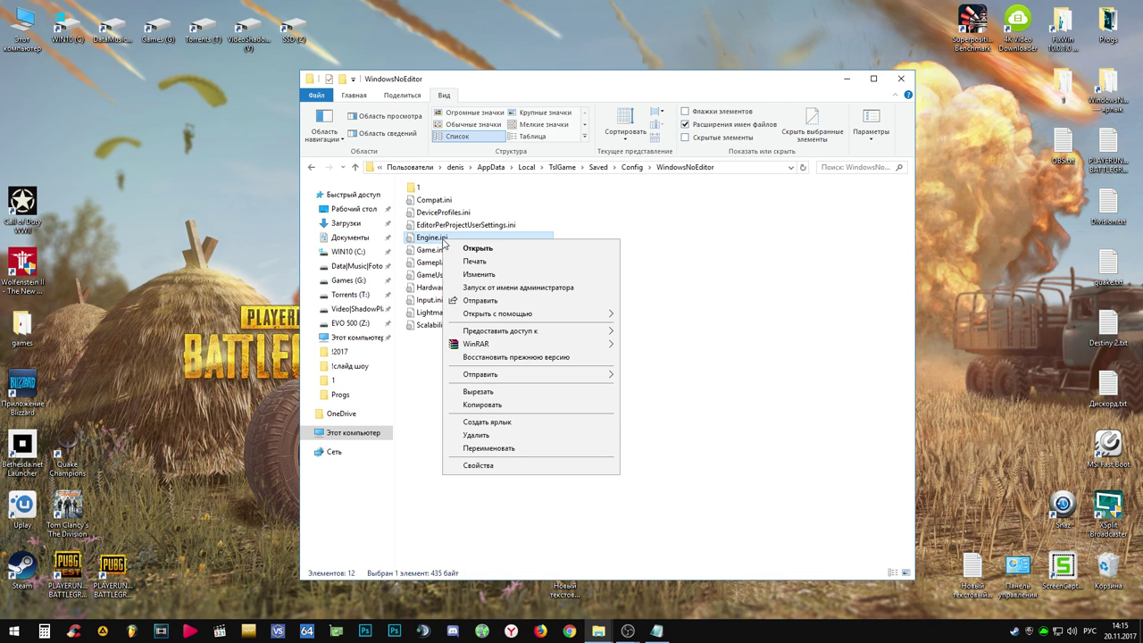
left_click(479, 465)
left_click(517, 473)
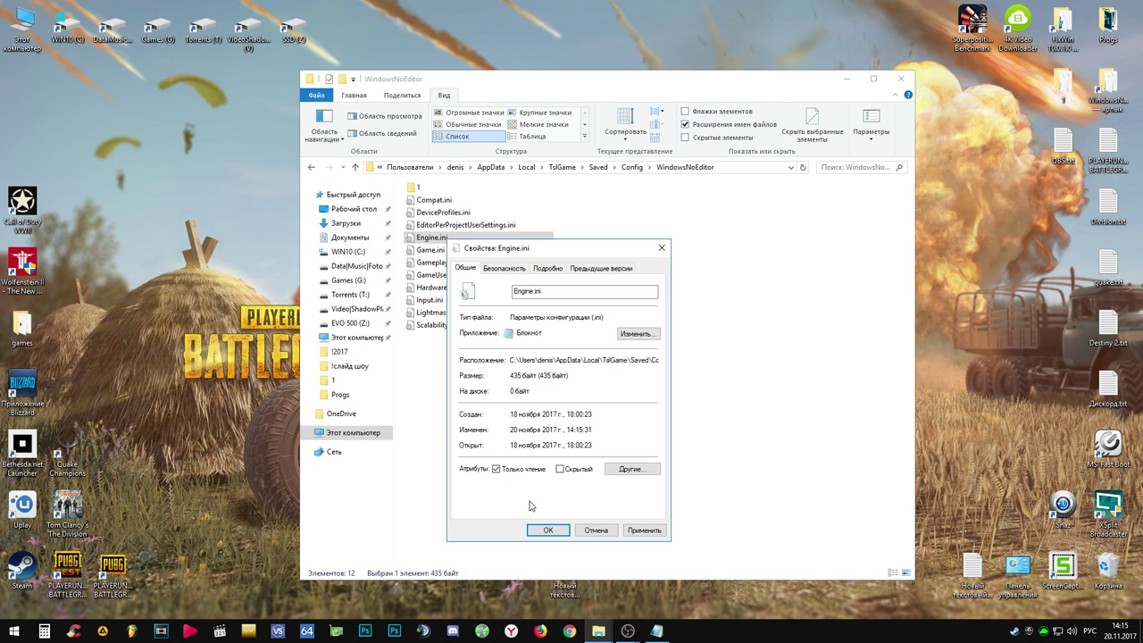
left_click(549, 529)
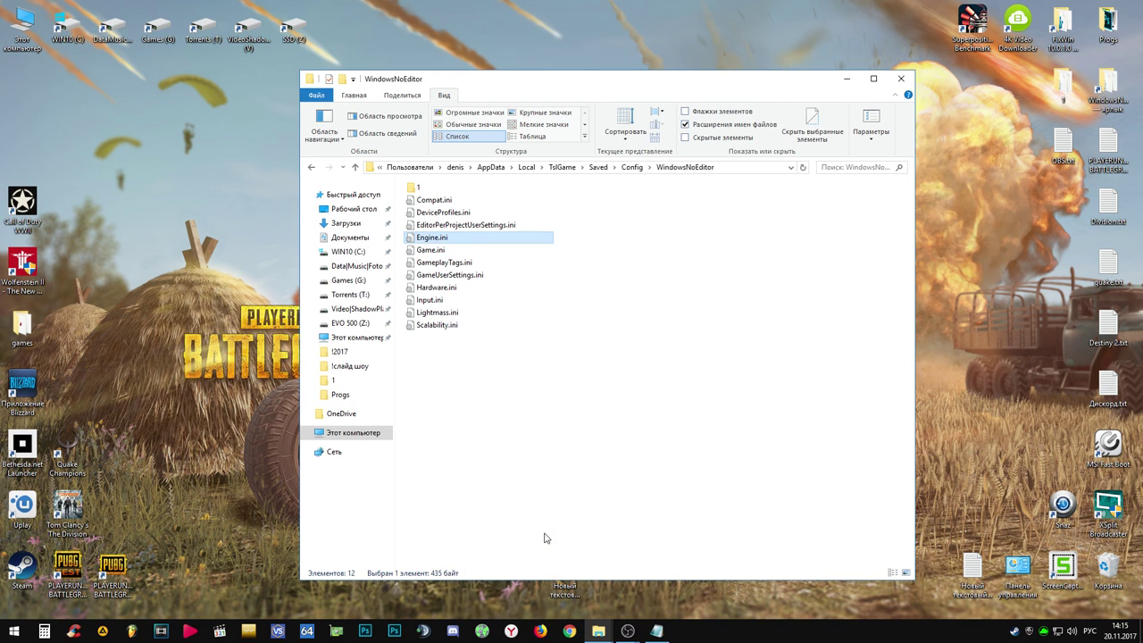
Step: Check the added frame rate cap lines in Engine.ini and the file's read-only attribute
right_click(449, 238)
left_click(467, 247)
left_click_drag(656, 212, 576, 200)
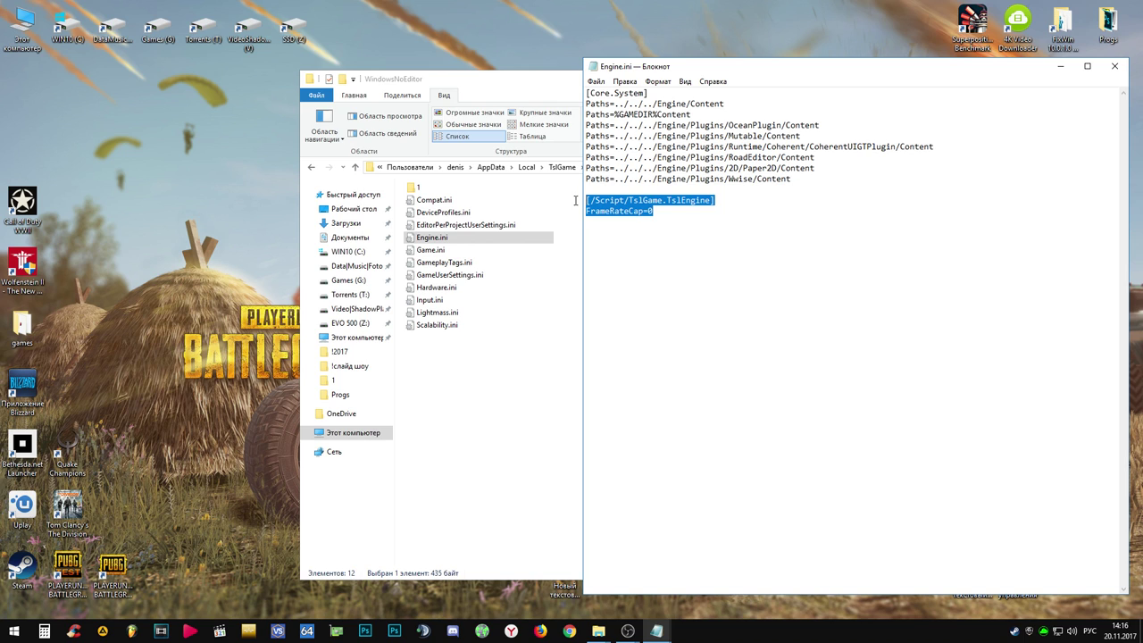
left_click(1115, 66)
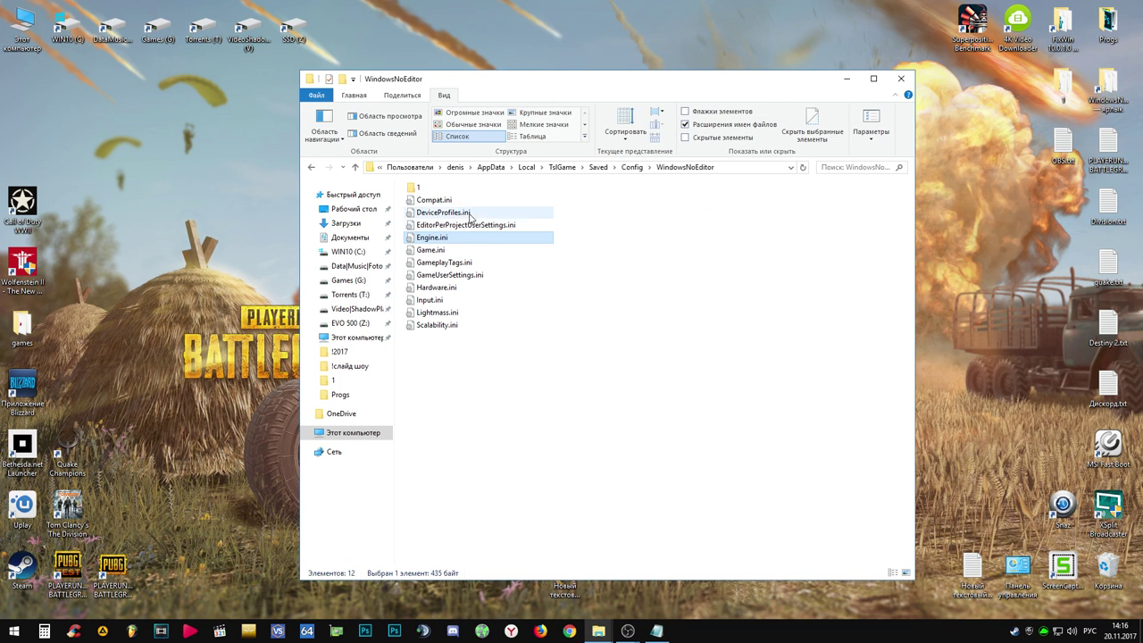
right_click(457, 242)
left_click(490, 465)
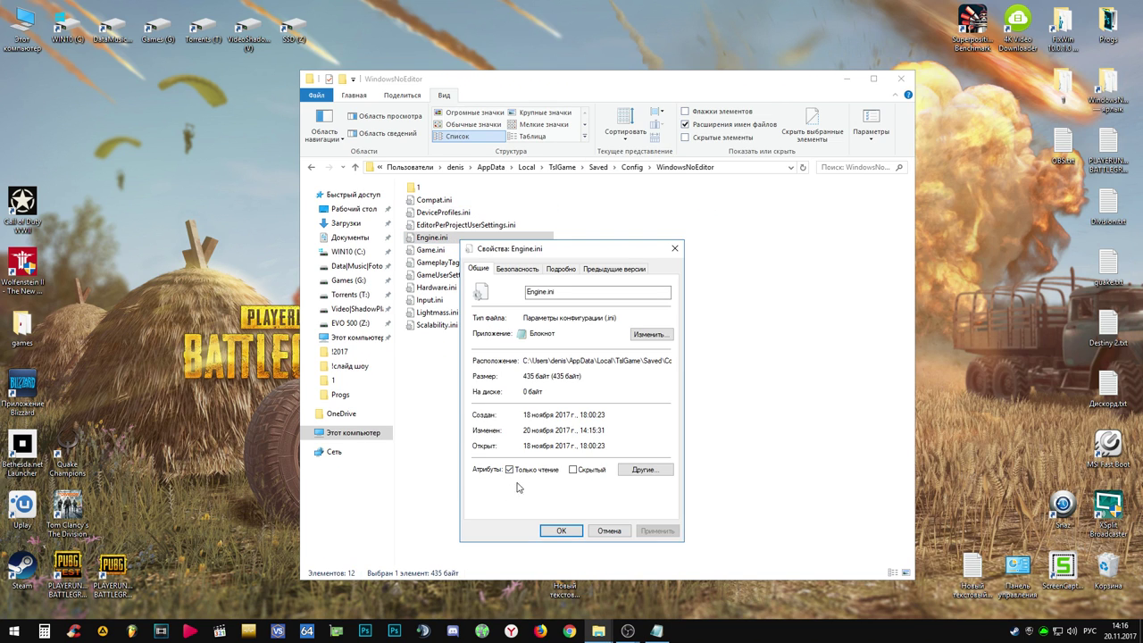
left_click(559, 531)
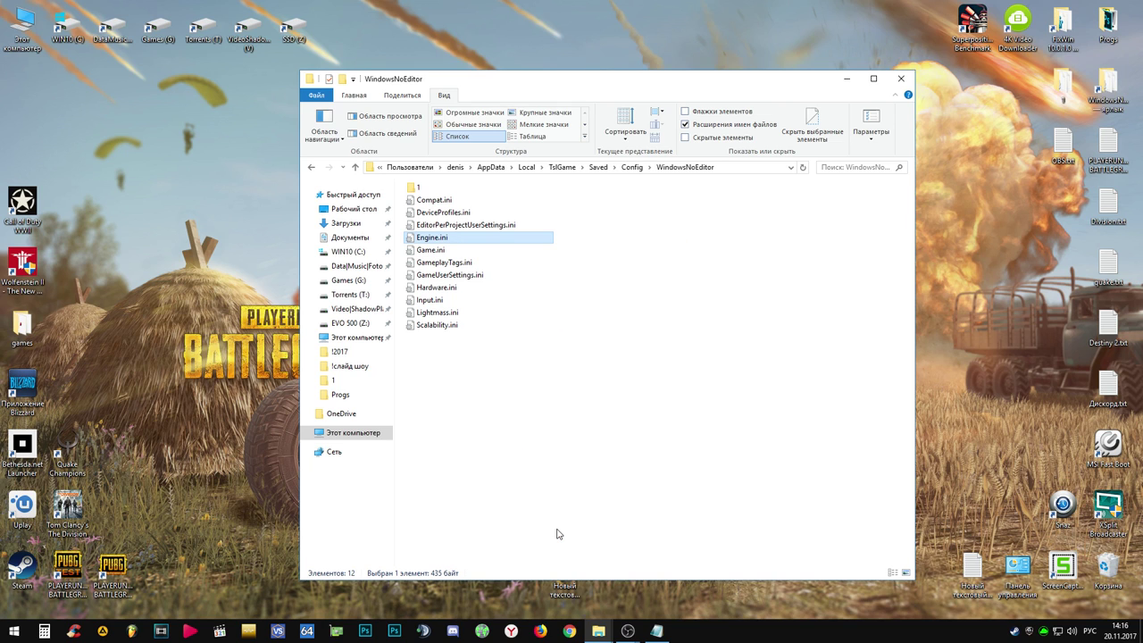
Step: Minimize the configuration folder window and launch PLAYERUNKNOWN'S BATTLEGROUNDS from the desktop
left_click(847, 80)
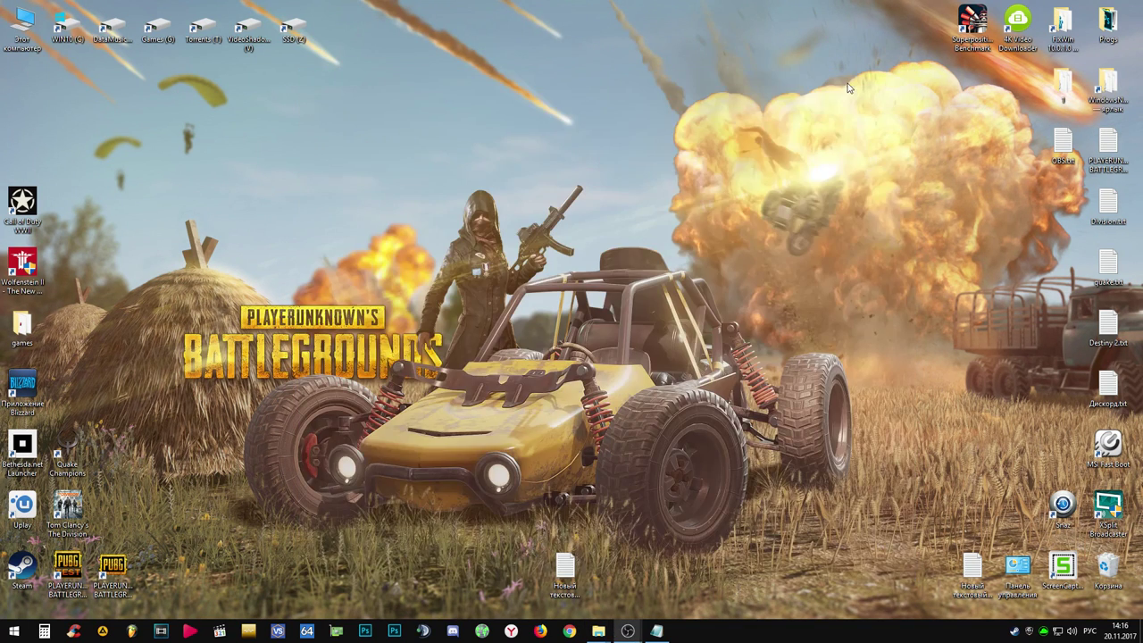
double_click(104, 568)
Step: In Steam's in-game settings, choose the upper-right corner for the frame rate display and accept the settings
right_click(1017, 634)
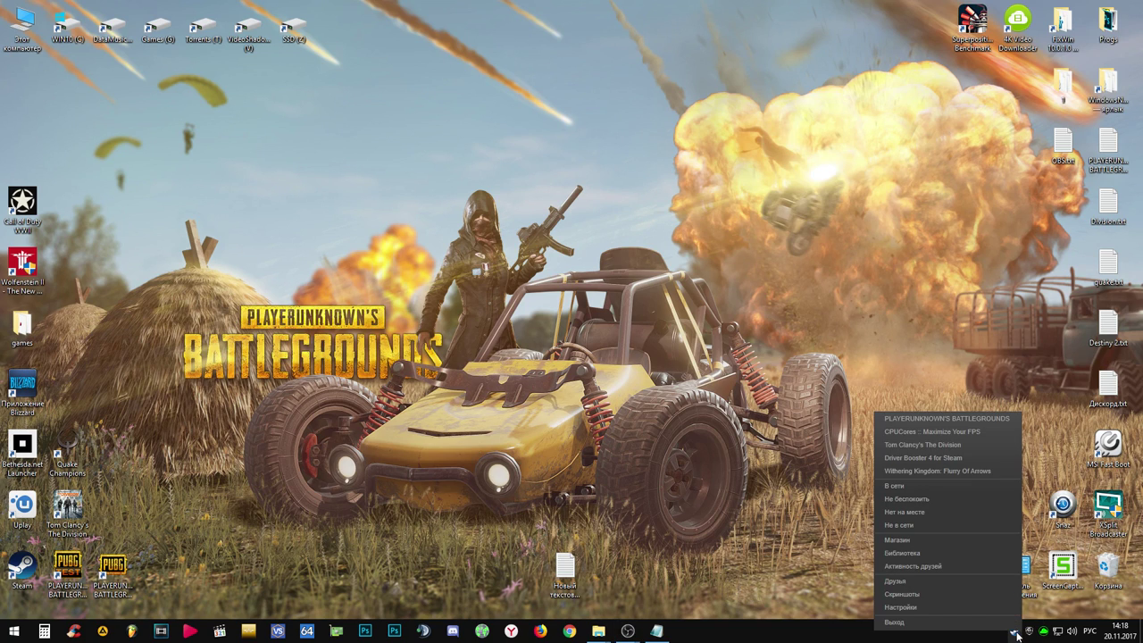
left_click(963, 608)
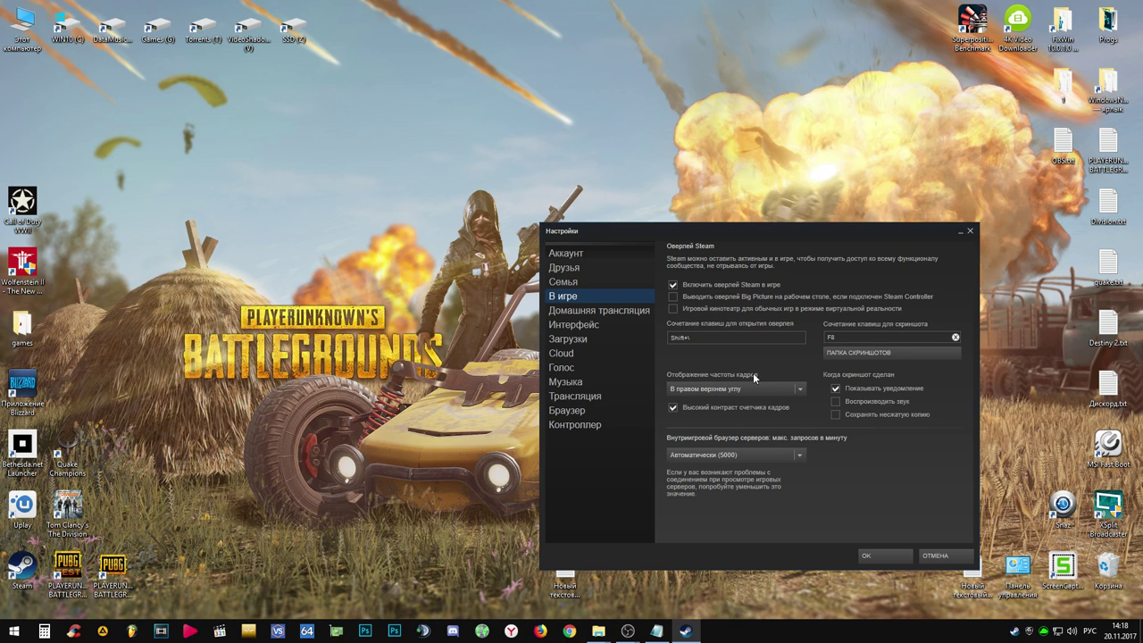
left_click(775, 388)
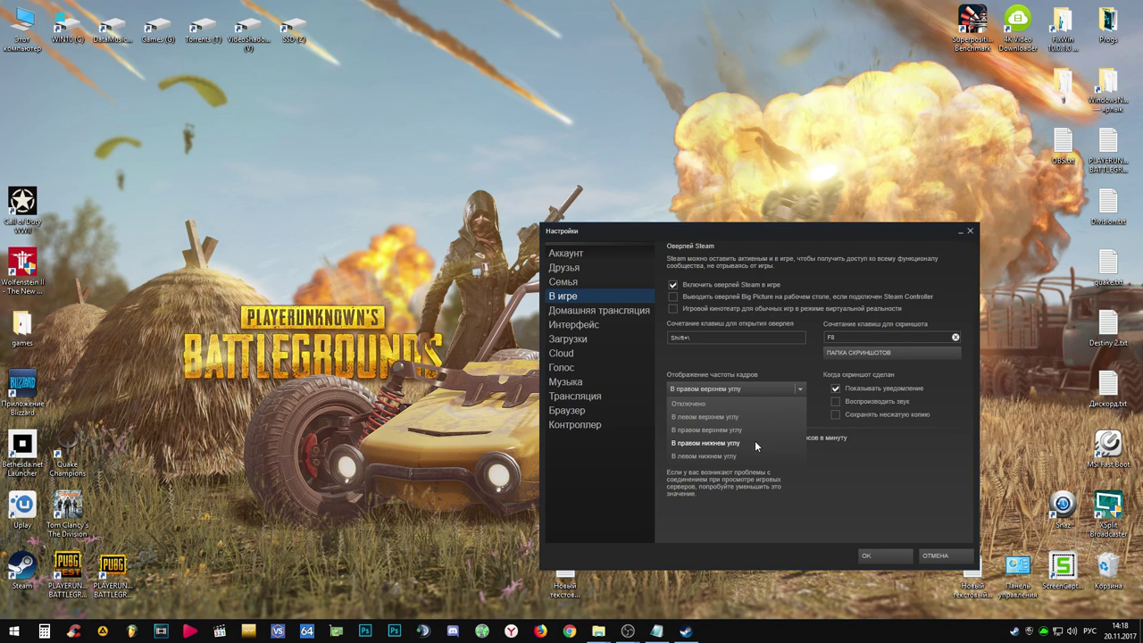
left_click(797, 387)
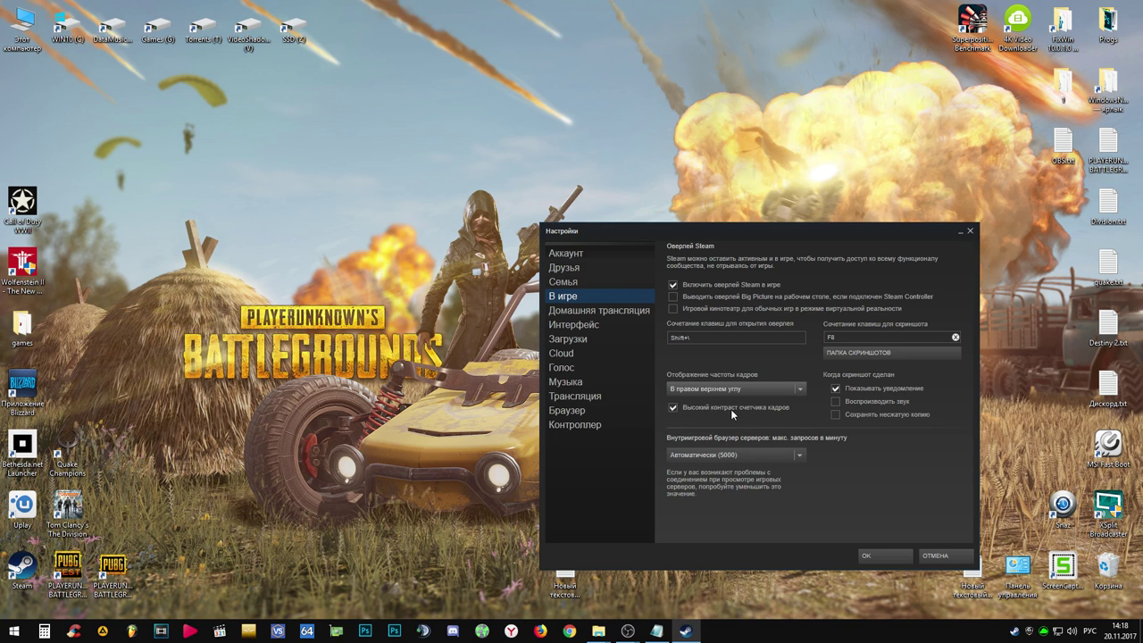
left_click(863, 556)
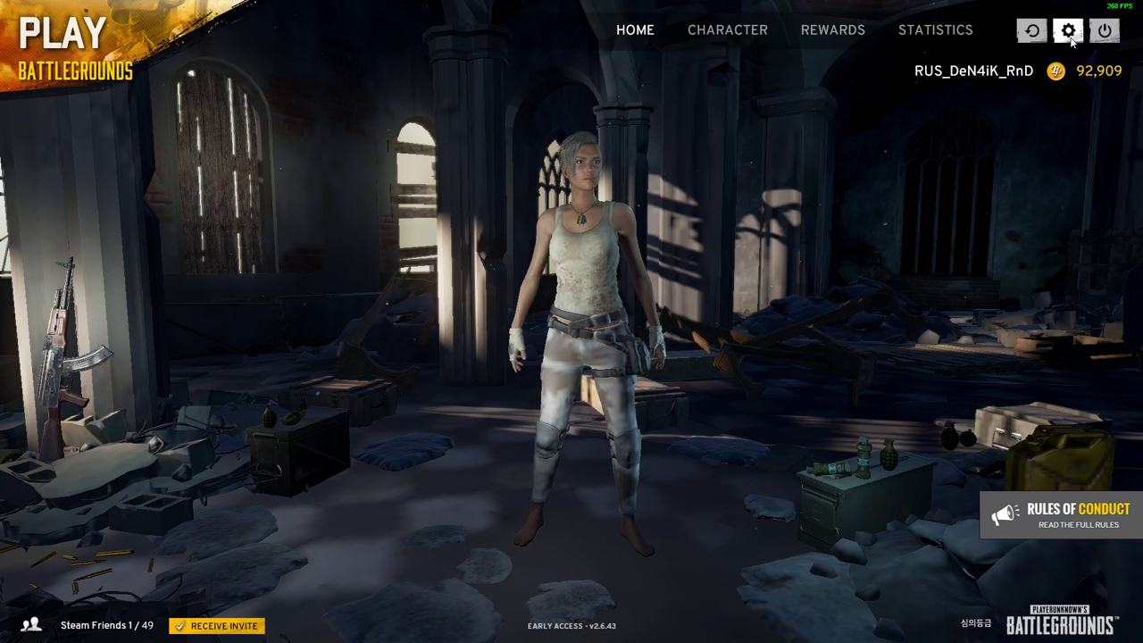
Step: Turn on vertical sync in the game's graphics settings and apply it
left_click(1069, 31)
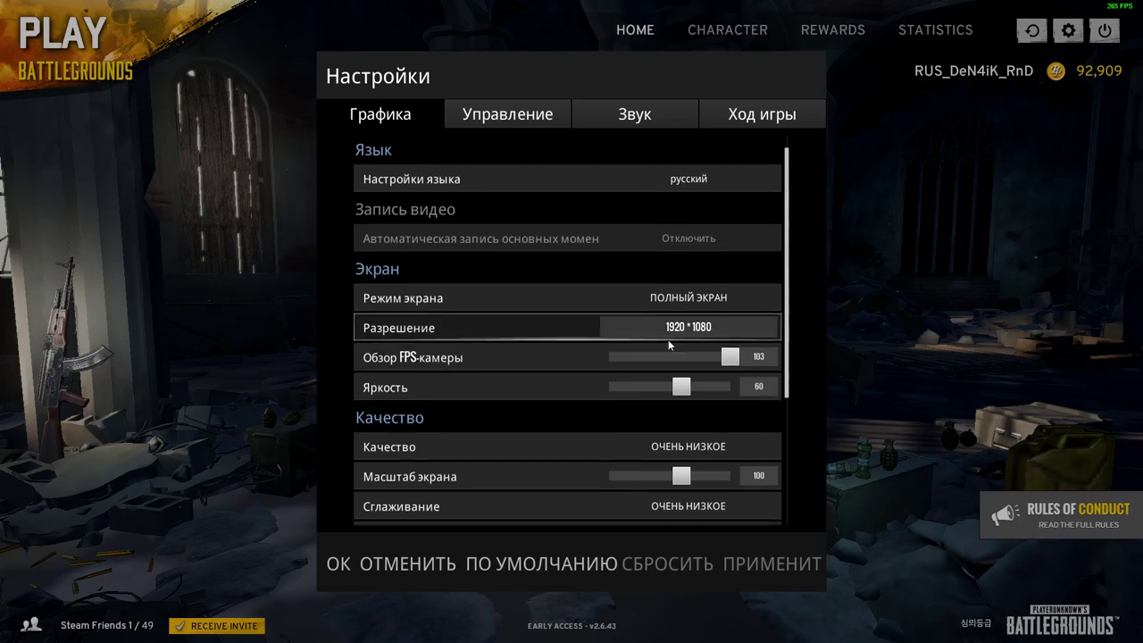
scroll(652, 388, "down", 4)
scroll(654, 386, "down", 3)
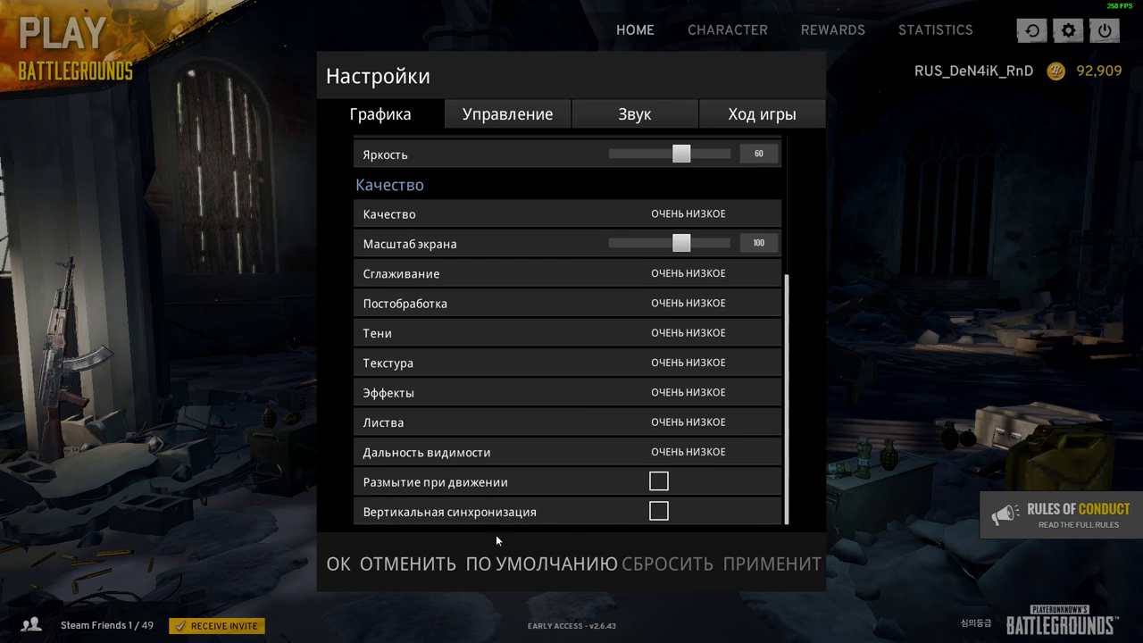
left_click(657, 516)
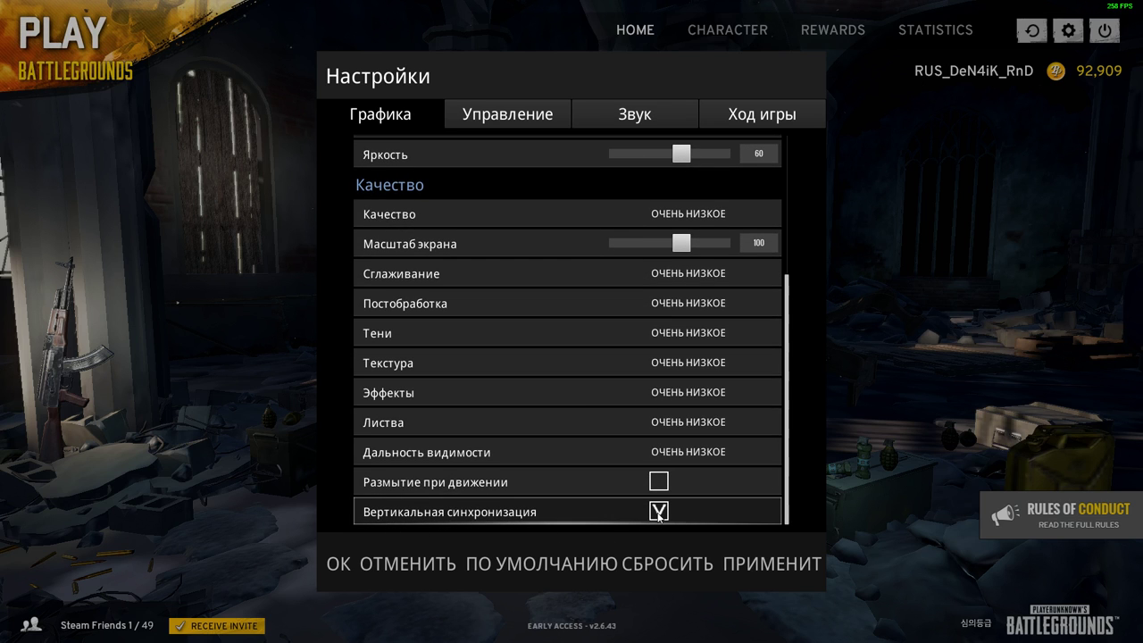
left_click(789, 565)
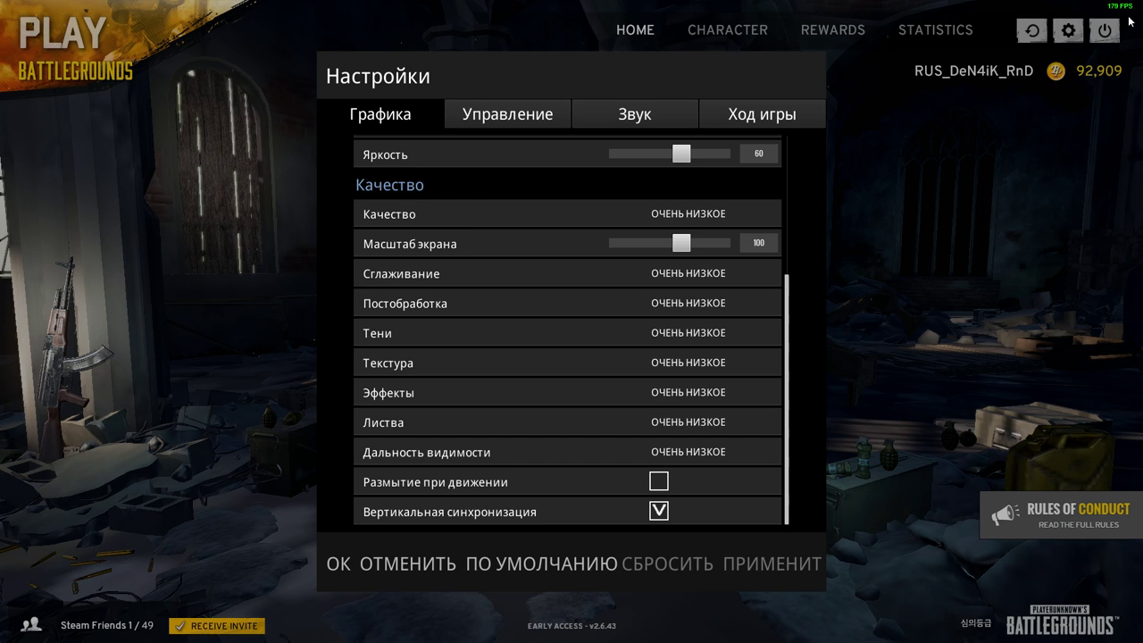
Step: Turn vertical sync back off in the game's graphics settings and apply the change
left_click(658, 511)
left_click(771, 567)
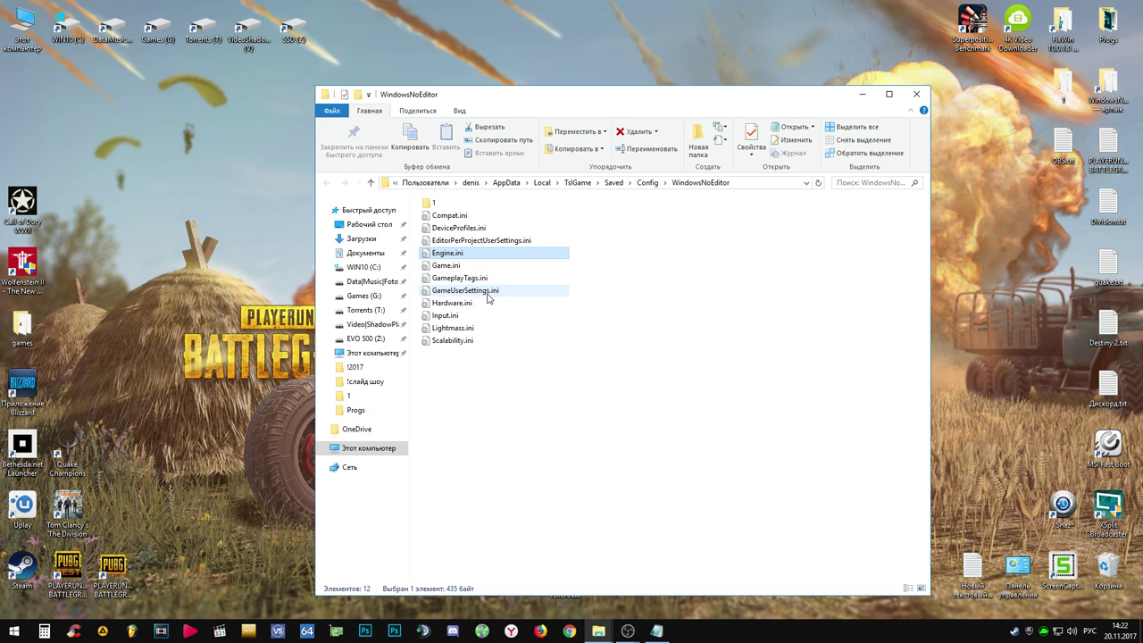
Step: Clear the read-only attribute of Engine.ini in the WindowsNoEditor folder and apply the change
left_click(486, 291)
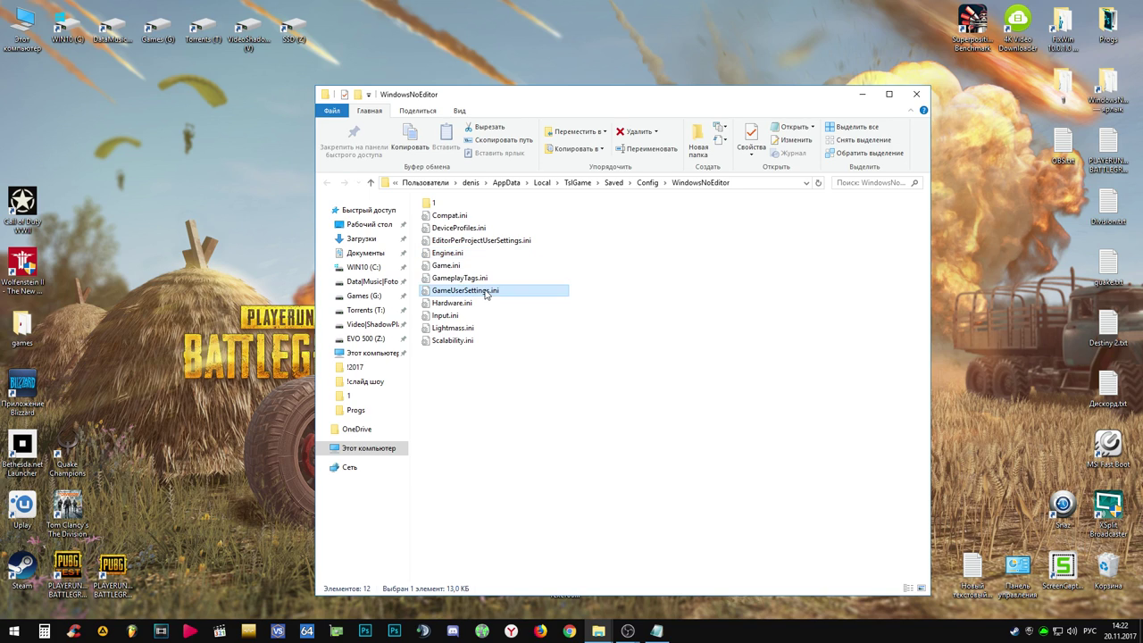
left_click(465, 257)
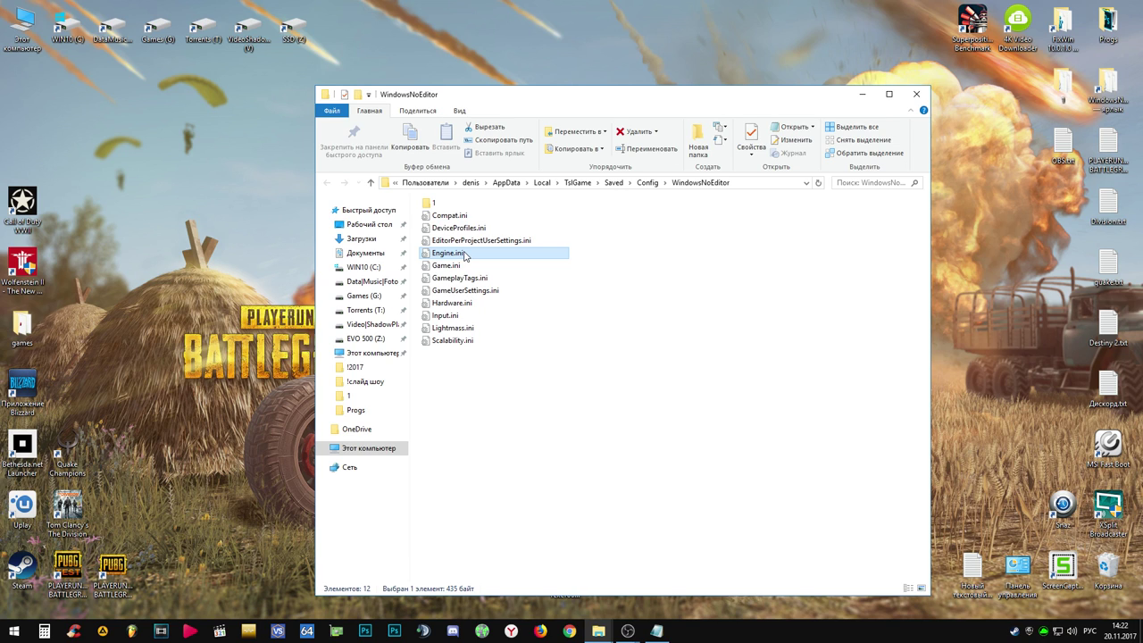
right_click(465, 255)
left_click(493, 481)
left_click(666, 542)
left_click(574, 542)
Step: Set FrameRateCap to 118 in Engine.ini, then save and close the file
double_click(467, 257)
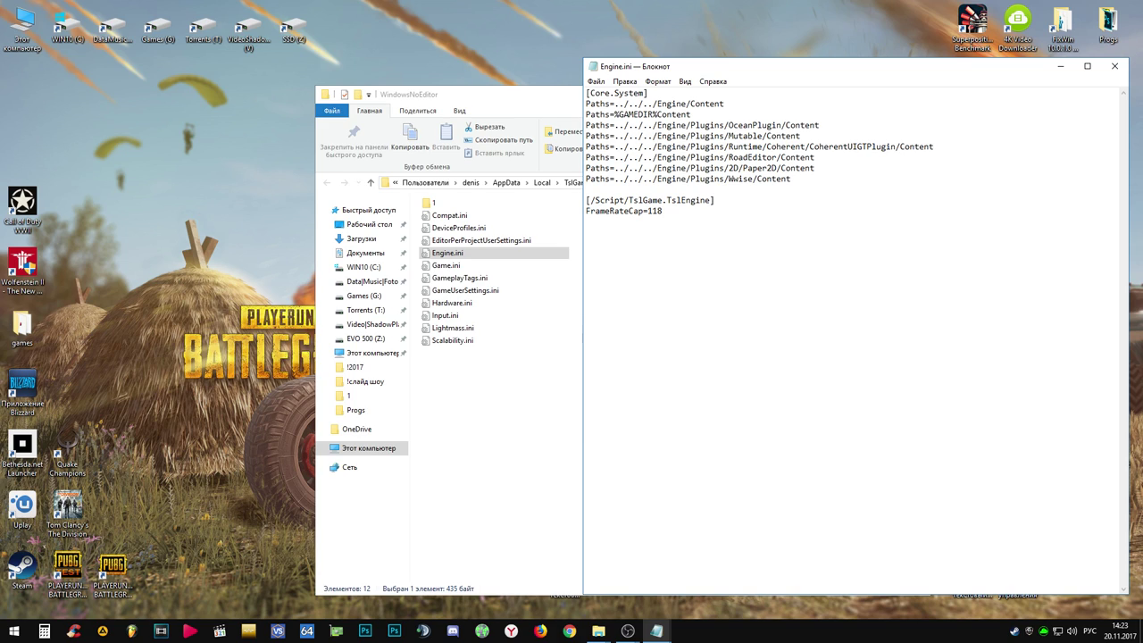
left_click(595, 81)
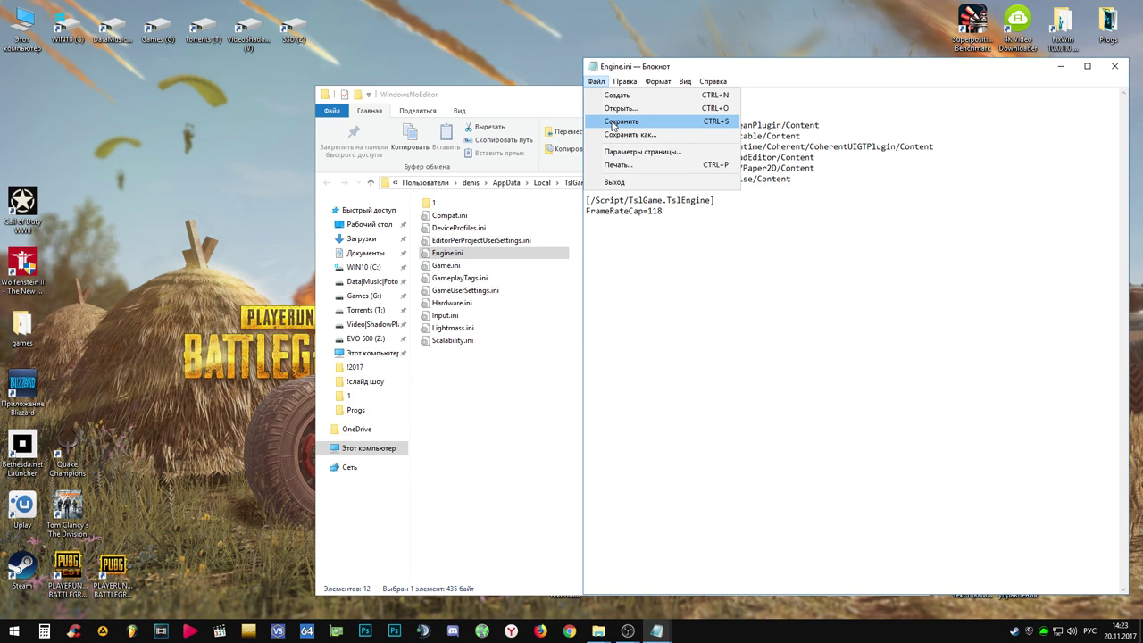
left_click(612, 123)
left_click(1113, 66)
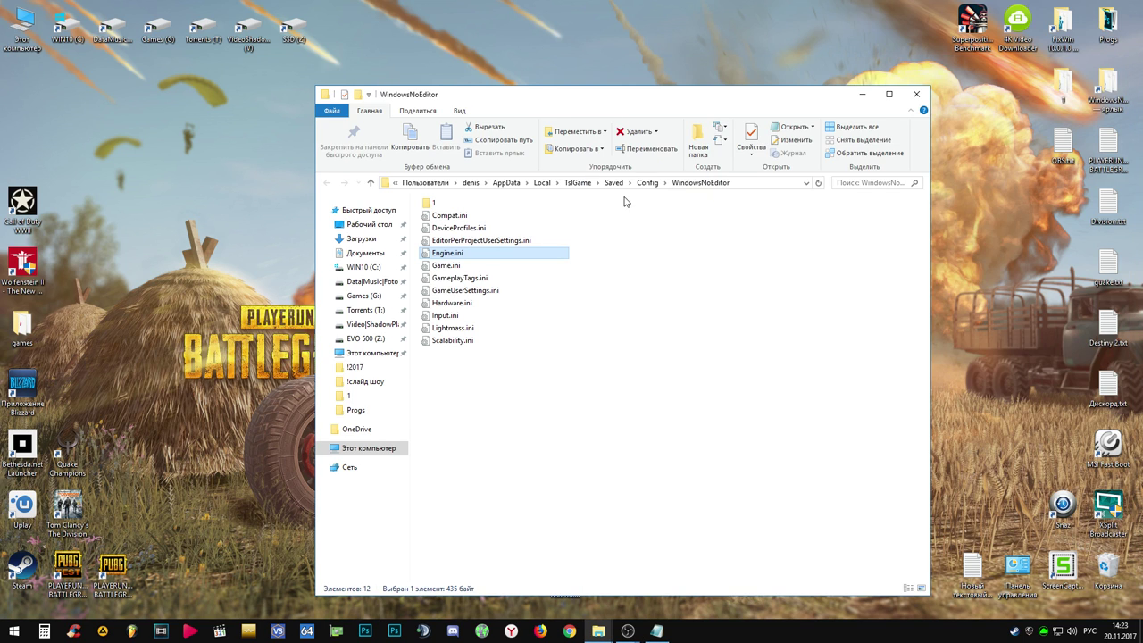
Step: Set the read-only attribute on Engine.ini in the WindowsNoEditor folder, then launch PUBG from the desktop
right_click(447, 254)
left_click(482, 478)
left_click(533, 482)
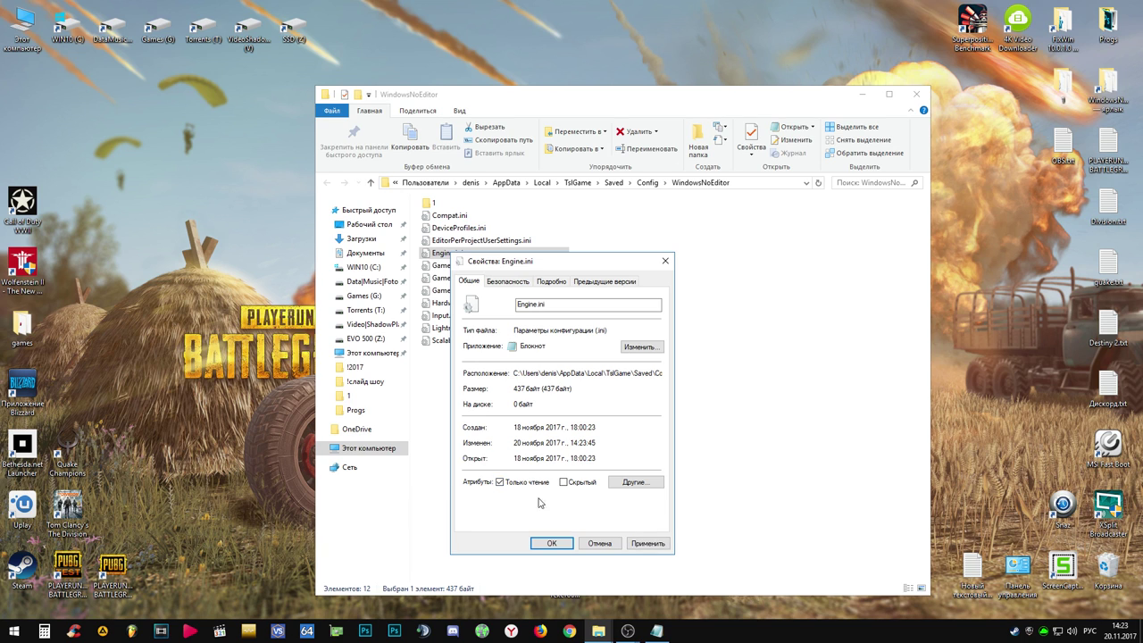
left_click(552, 543)
left_click(134, 565)
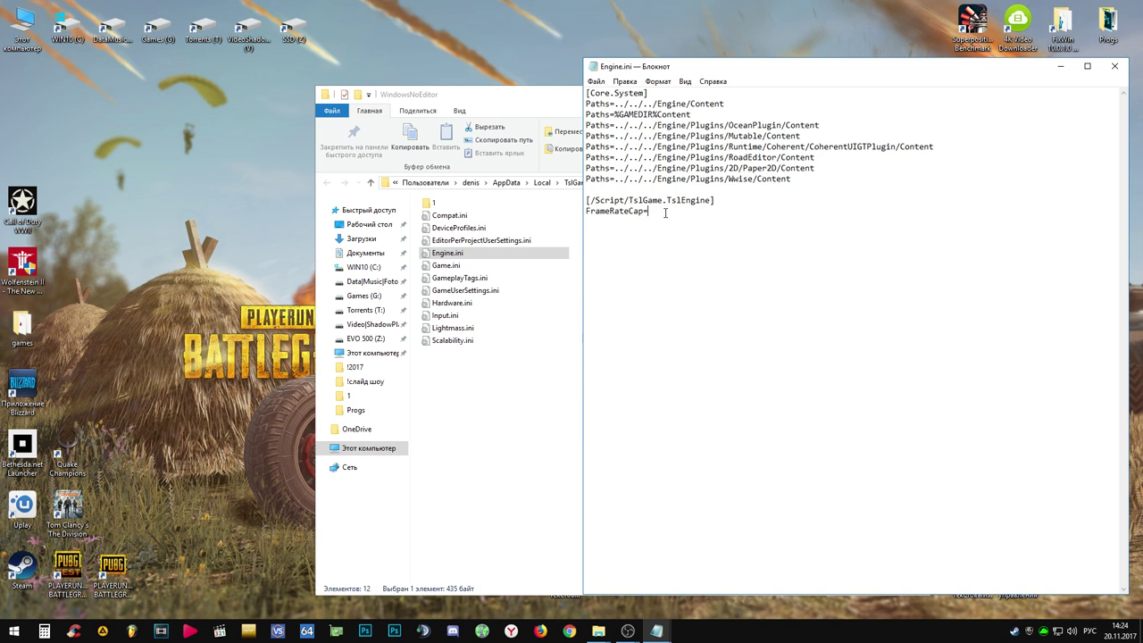
Step: Set FrameRateCap to 72 in Engine.ini, then save and close the file
left_click(596, 82)
left_click(643, 121)
left_click(1114, 66)
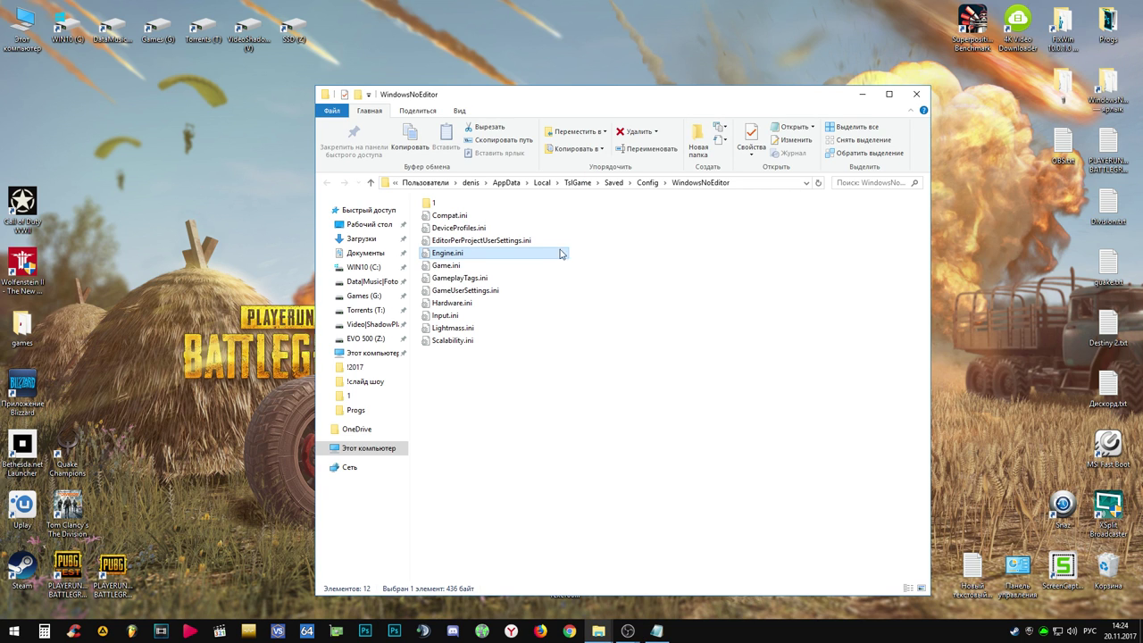
Step: Make Engine.ini read-only again through its file properties
right_click(447, 257)
left_click(474, 481)
left_click(500, 481)
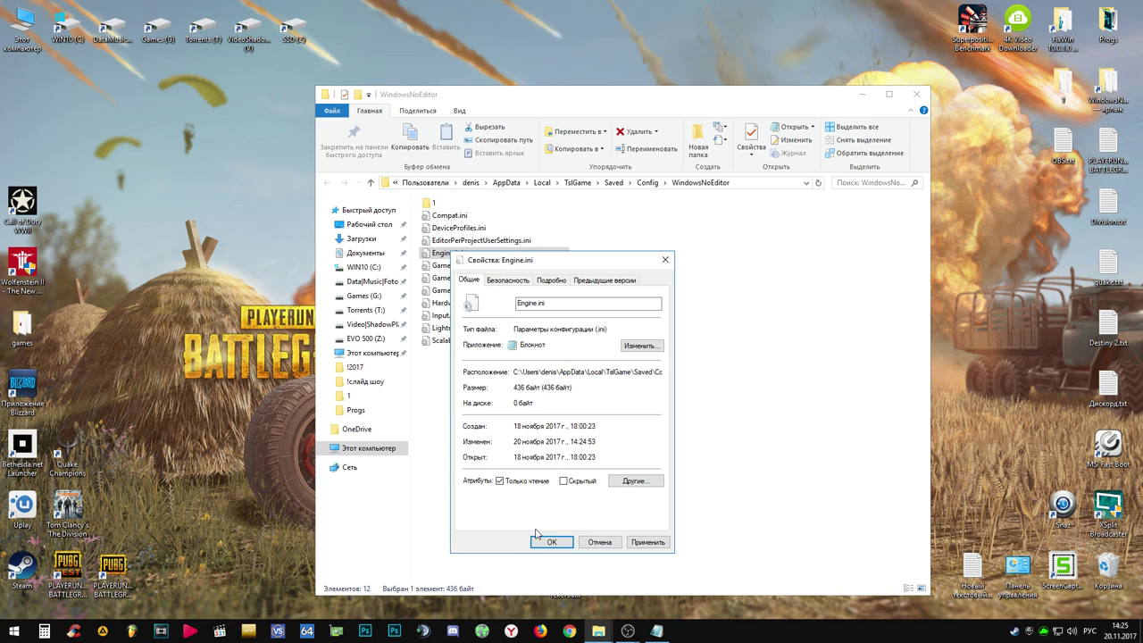
left_click(548, 542)
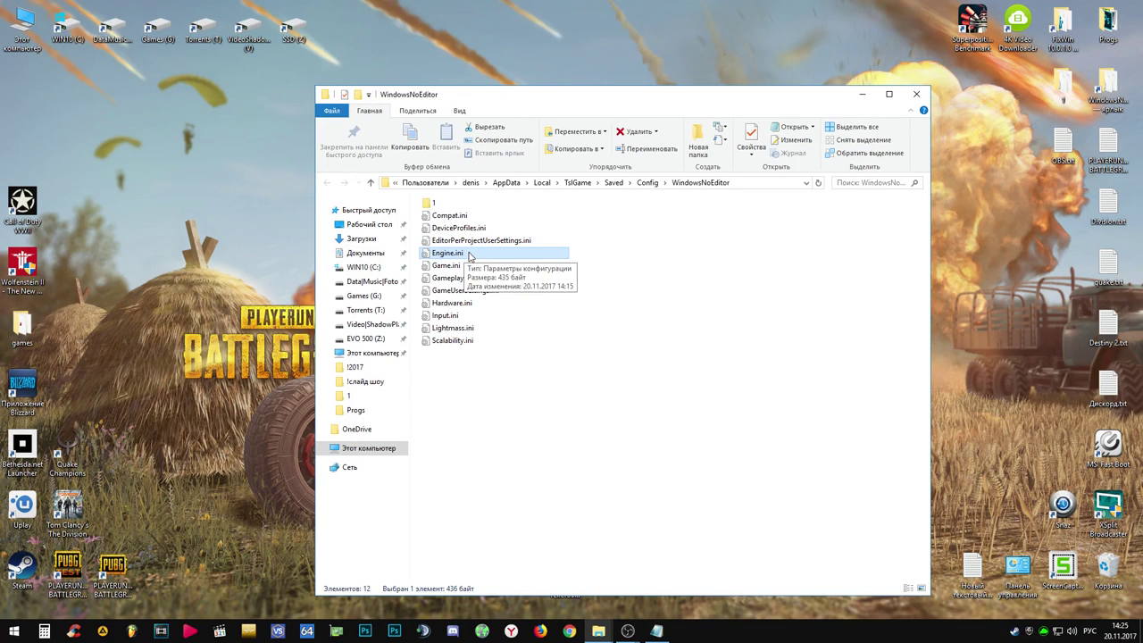
Step: Clear the read-only attribute of Engine.ini and confirm the change
right_click(469, 256)
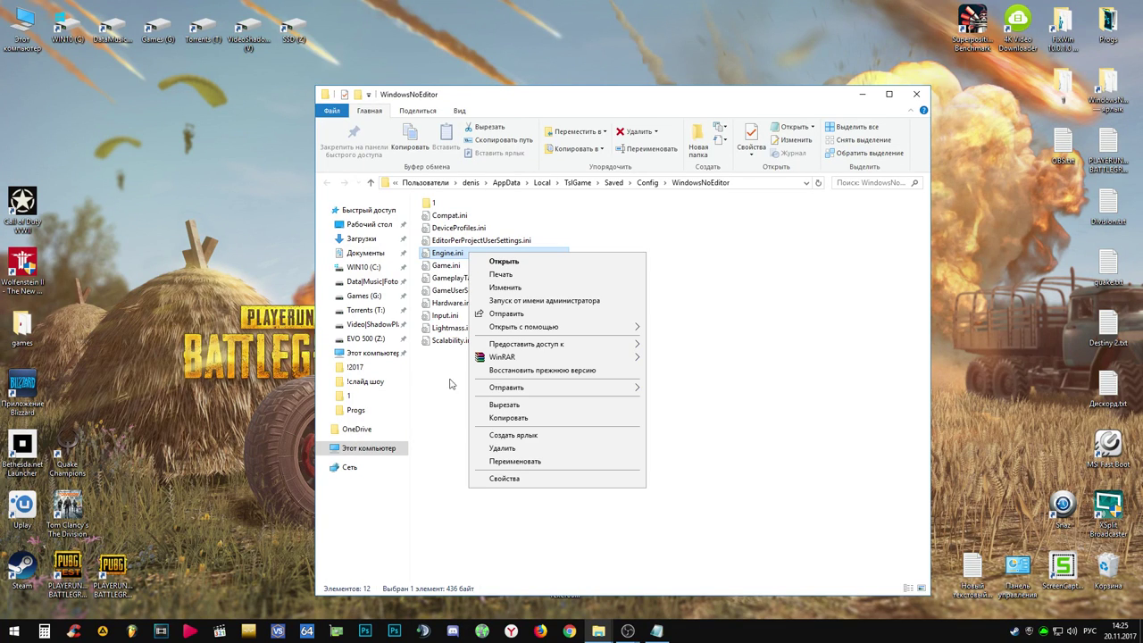
left_click(524, 476)
left_click(575, 542)
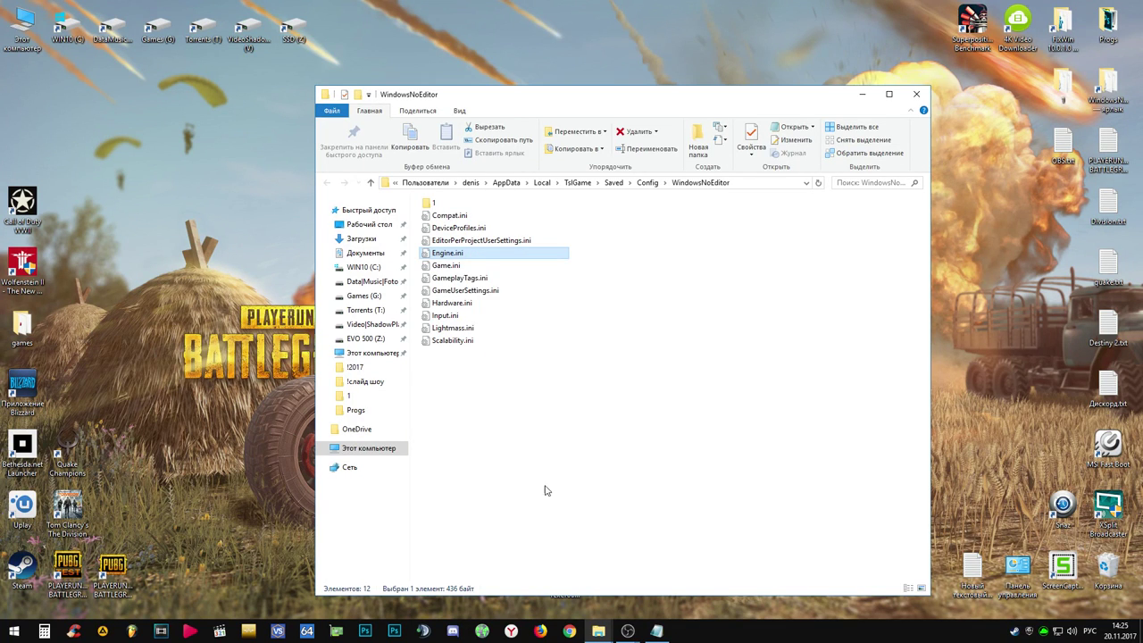
Step: Delete the [/Script/TslGame.TslEngine] section with its FrameRateCap line from Engine.ini, then save and close the file
double_click(470, 259)
left_click_drag(682, 217, 576, 205)
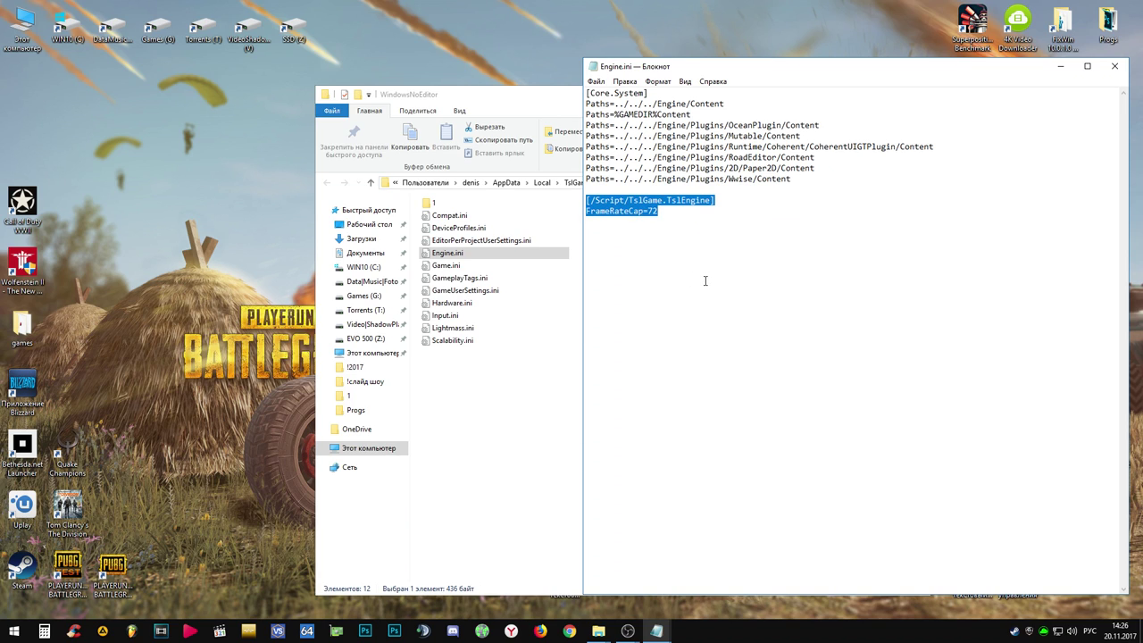
key("Delete")
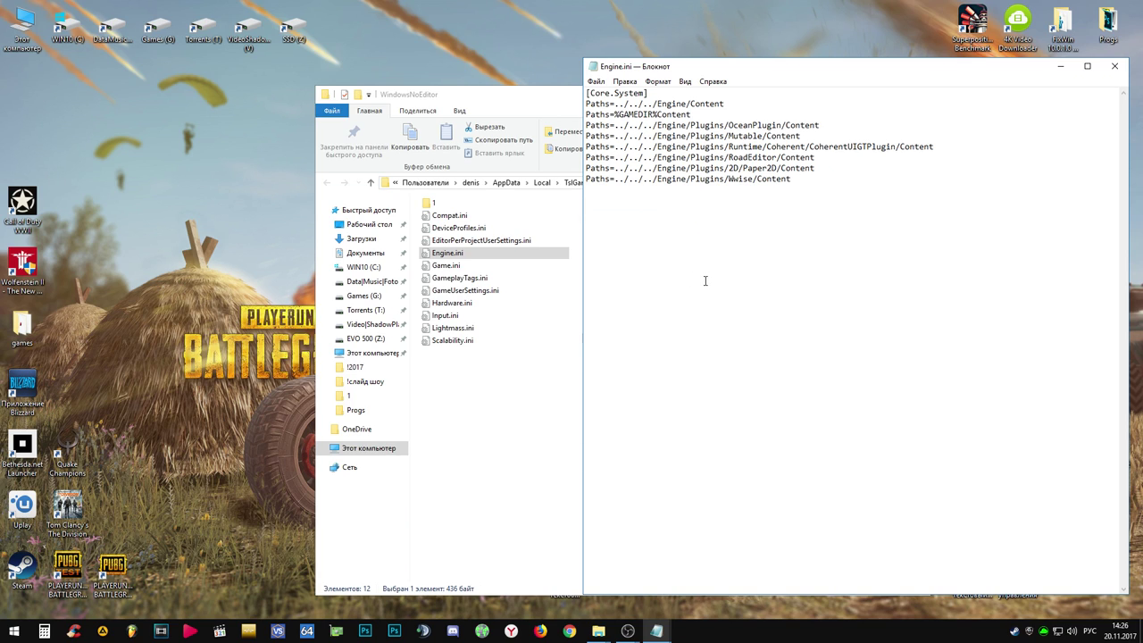
left_click(595, 82)
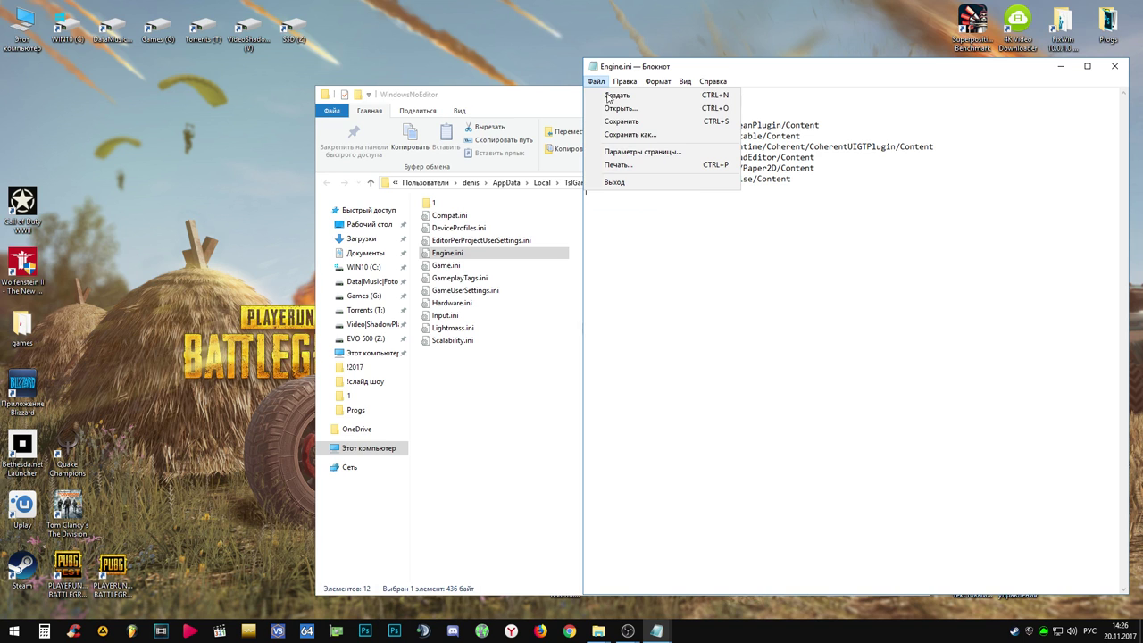
left_click(621, 122)
left_click(1114, 66)
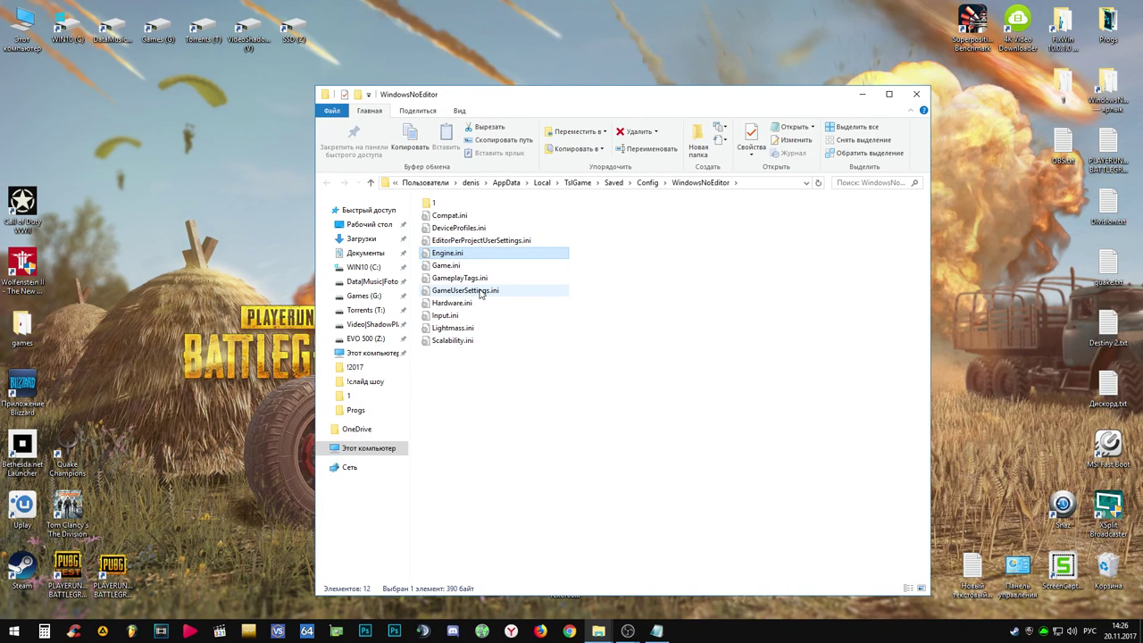
Step: Set FrameRateLimit to 1000.000000 in GameUserSettings.ini, then save and close the file
double_click(480, 291)
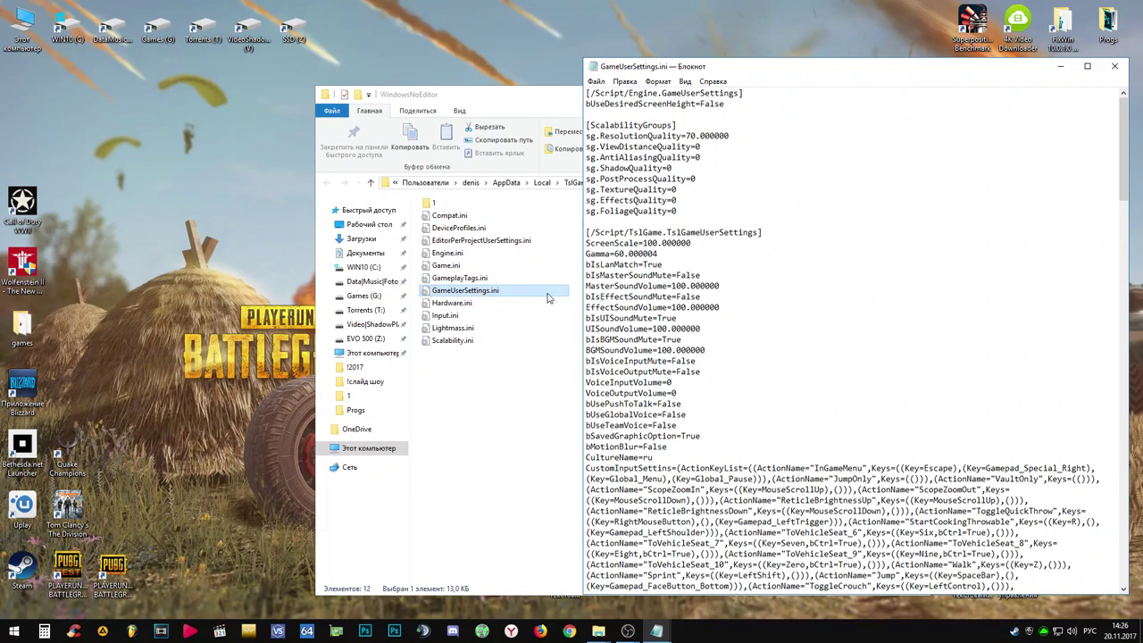
scroll(849, 339, "down", 20)
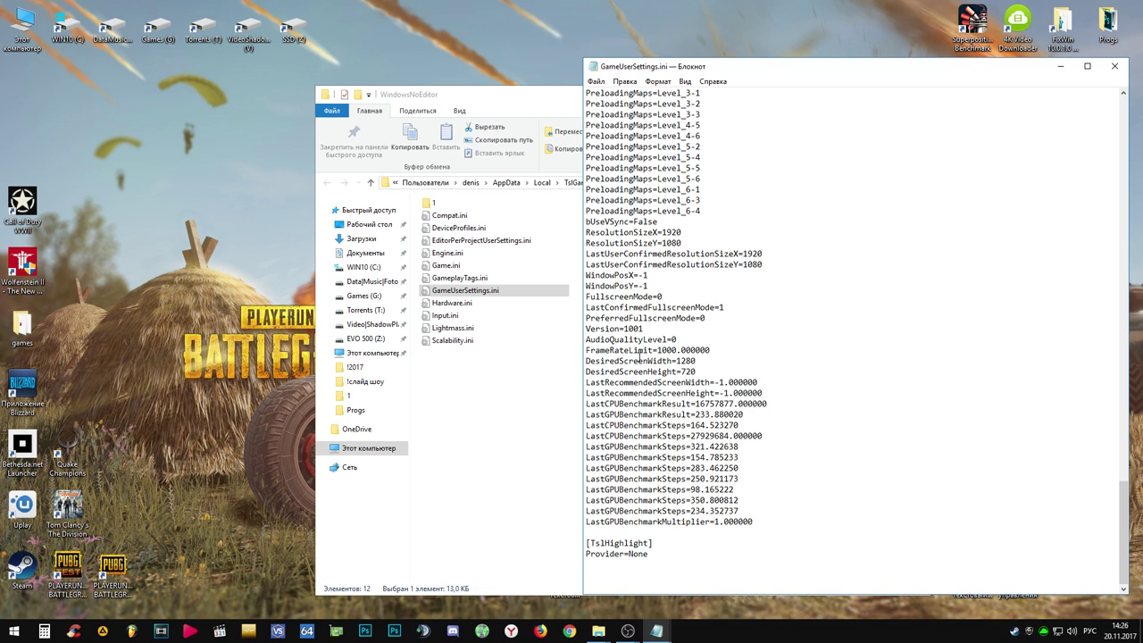
left_click_drag(660, 349, 678, 350)
type("9")
left_click(595, 81)
left_click(625, 118)
left_click(1114, 66)
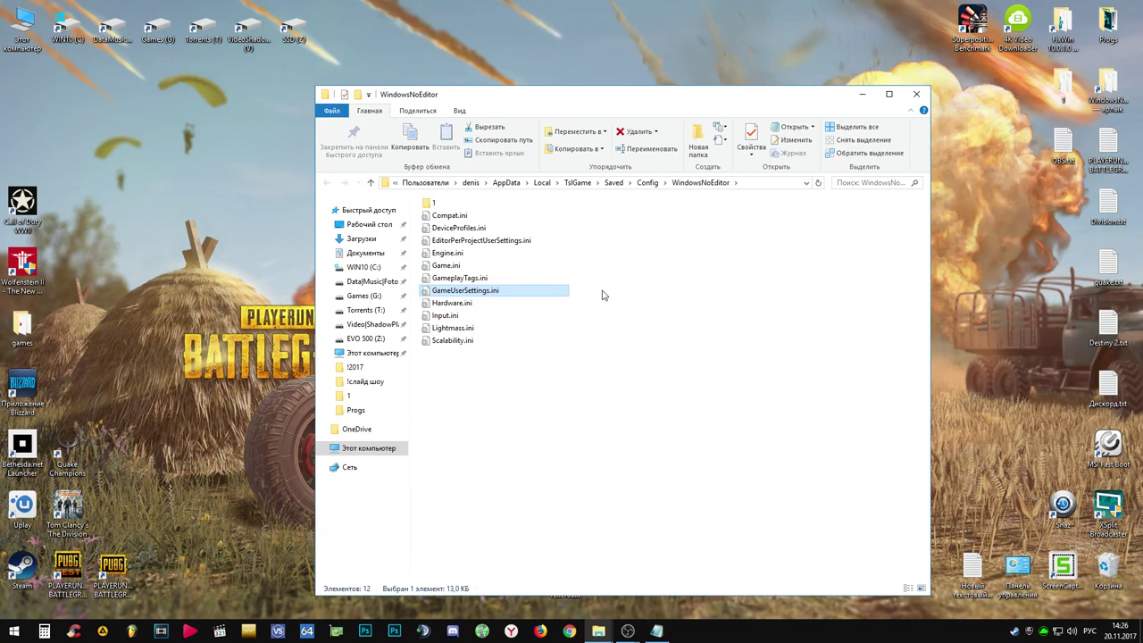
Step: Check the file properties of GameUserSettings.ini and launch PUBG from the desktop
right_click(479, 297)
left_click(514, 586)
left_click(587, 582)
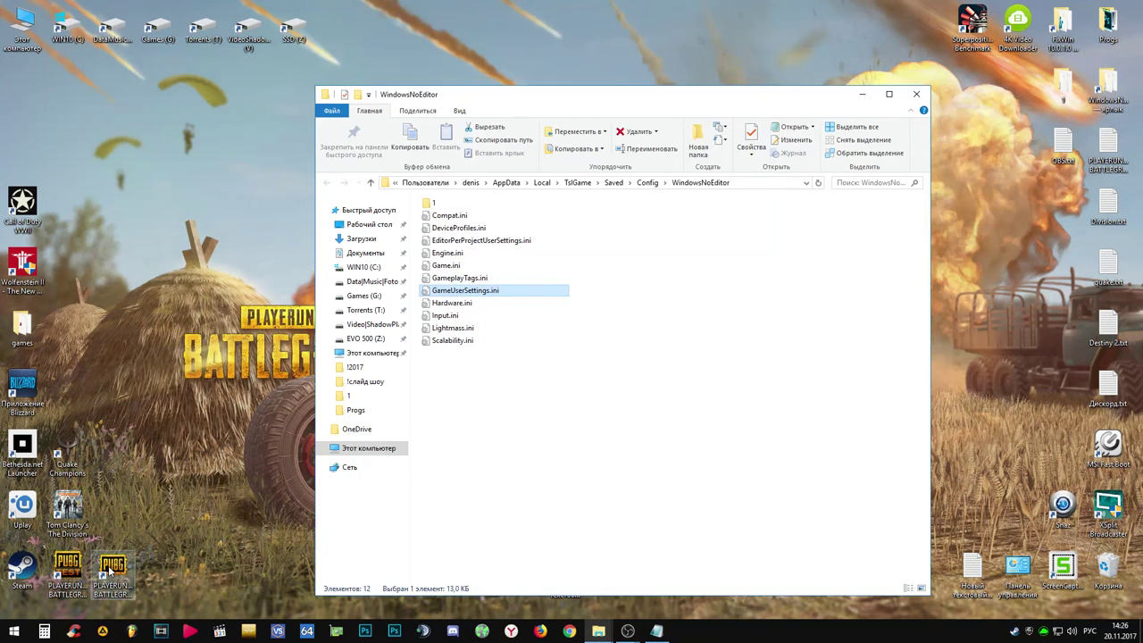
double_click(115, 570)
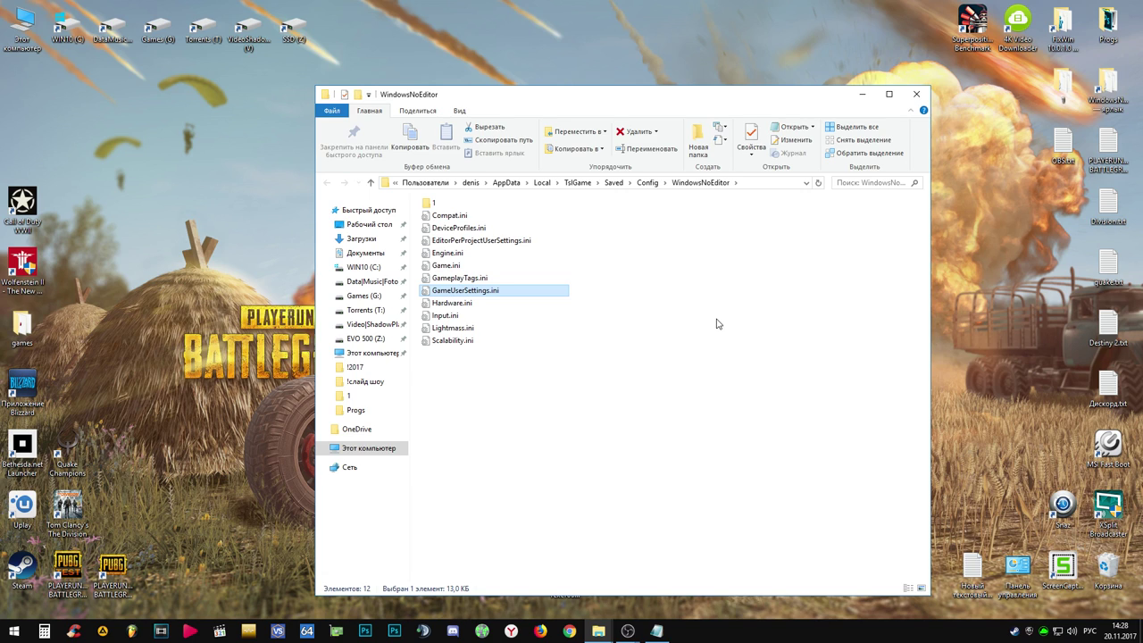
Step: Check the read-only attribute in the properties of Engine.ini, then close the properties
right_click(447, 254)
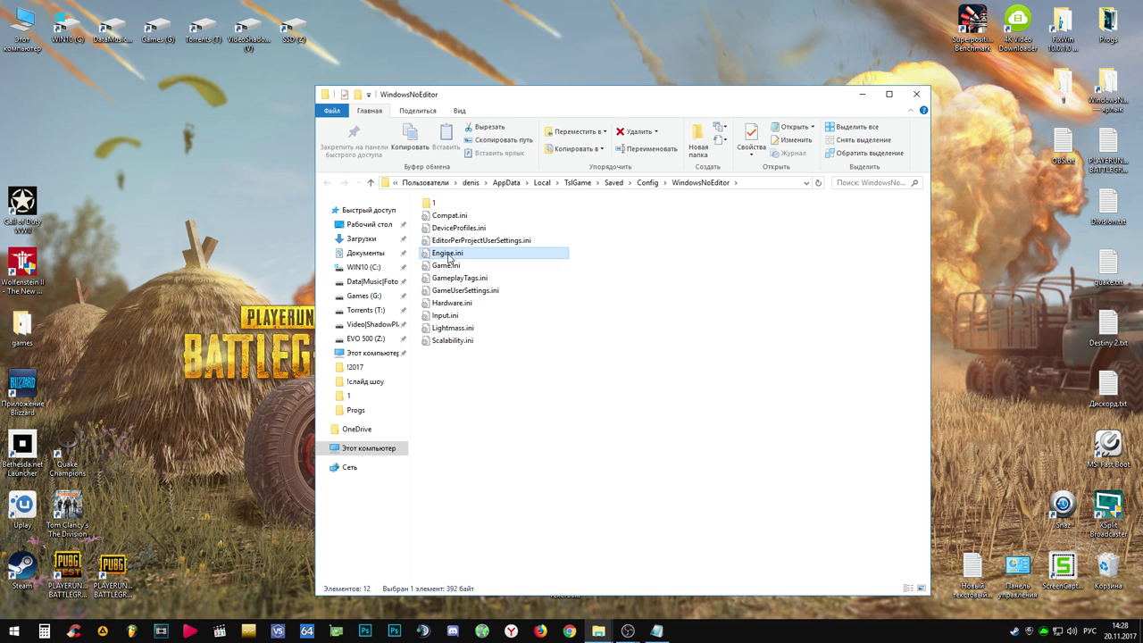
left_click(516, 484)
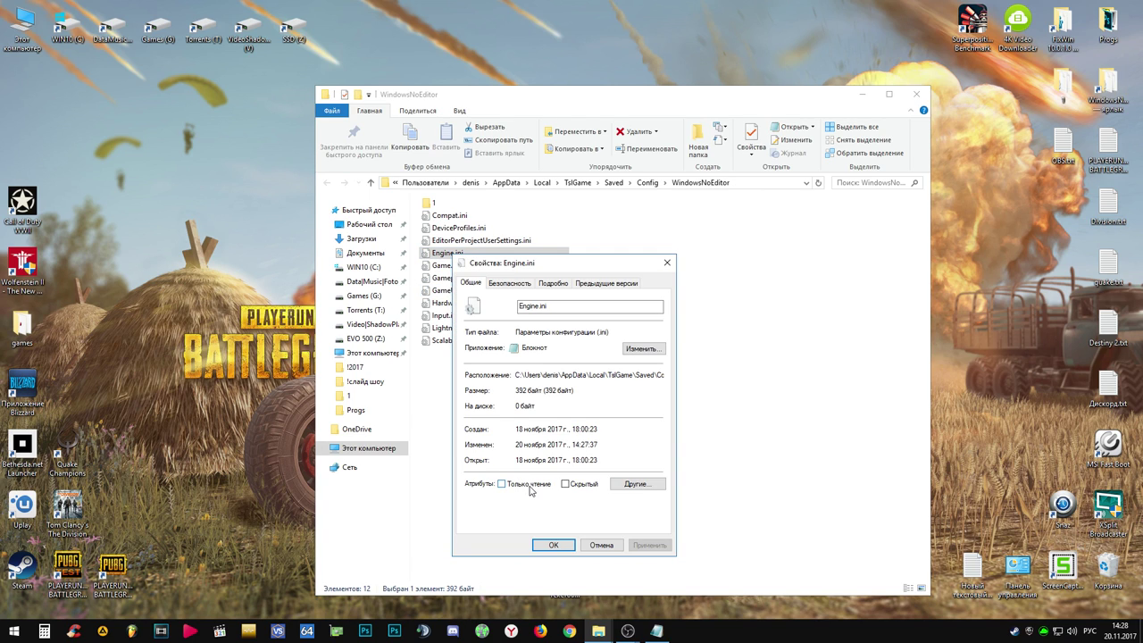
left_click(546, 545)
Step: Open GameUserSettings.ini, examine its FrameRateLimit line near the end of the file, and close it
left_click(472, 292)
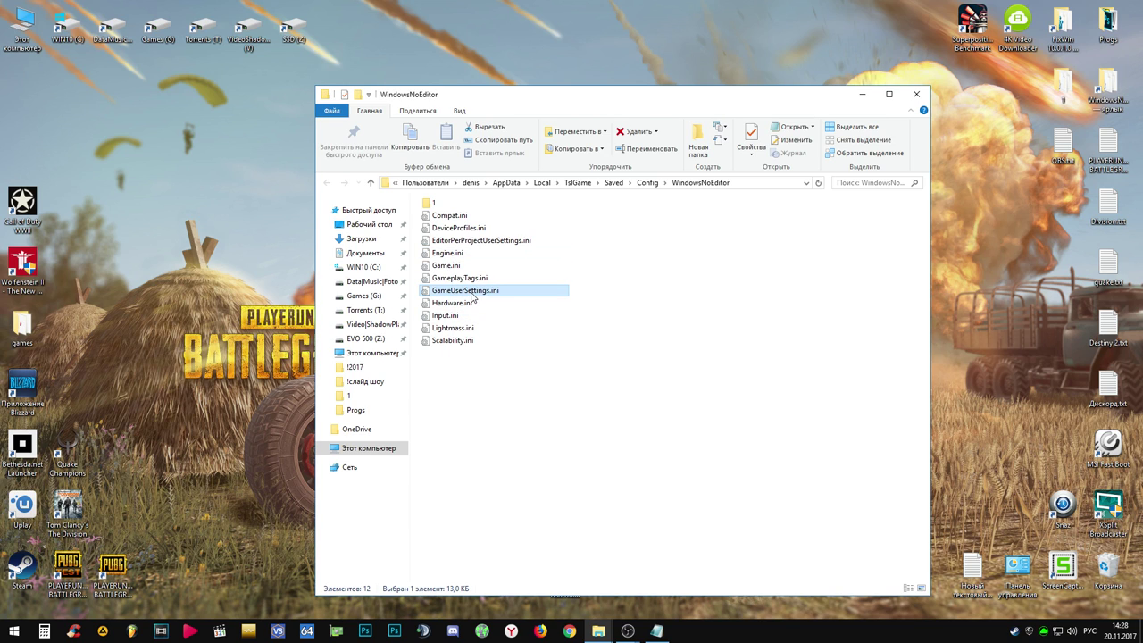
right_click(472, 296)
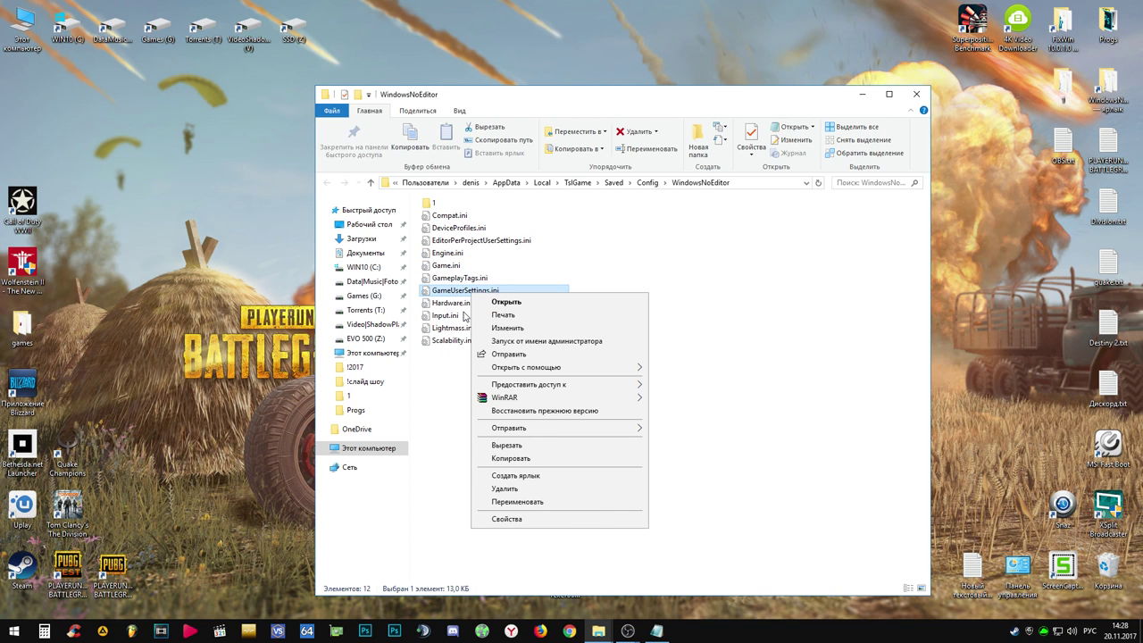
left_click(506, 302)
left_click_drag(1124, 164, 1123, 549)
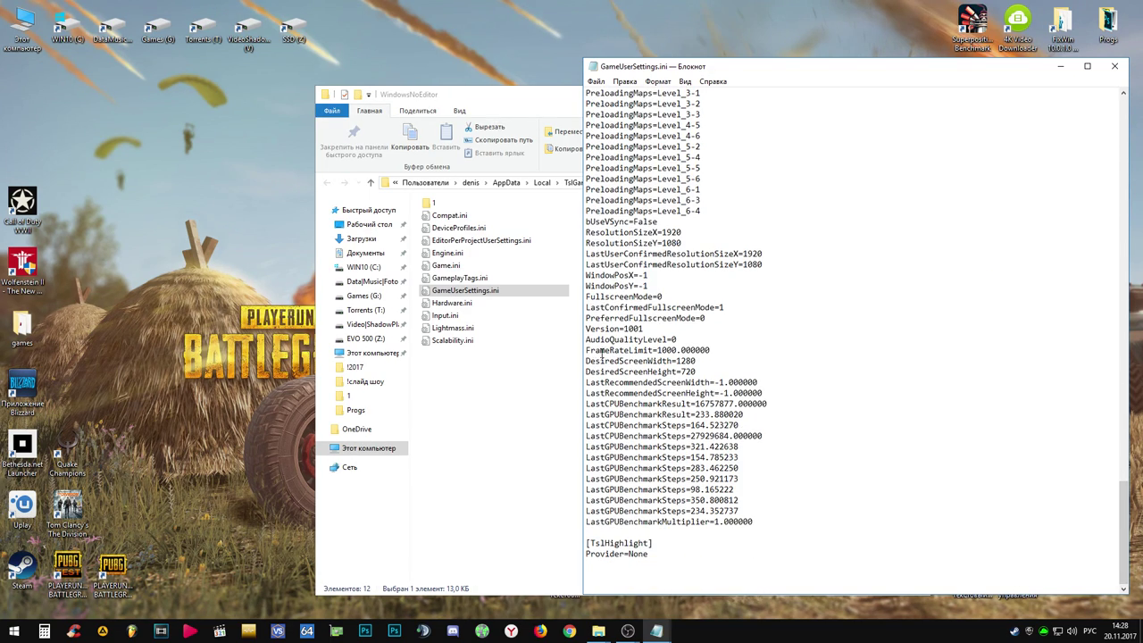
key("alt+F4")
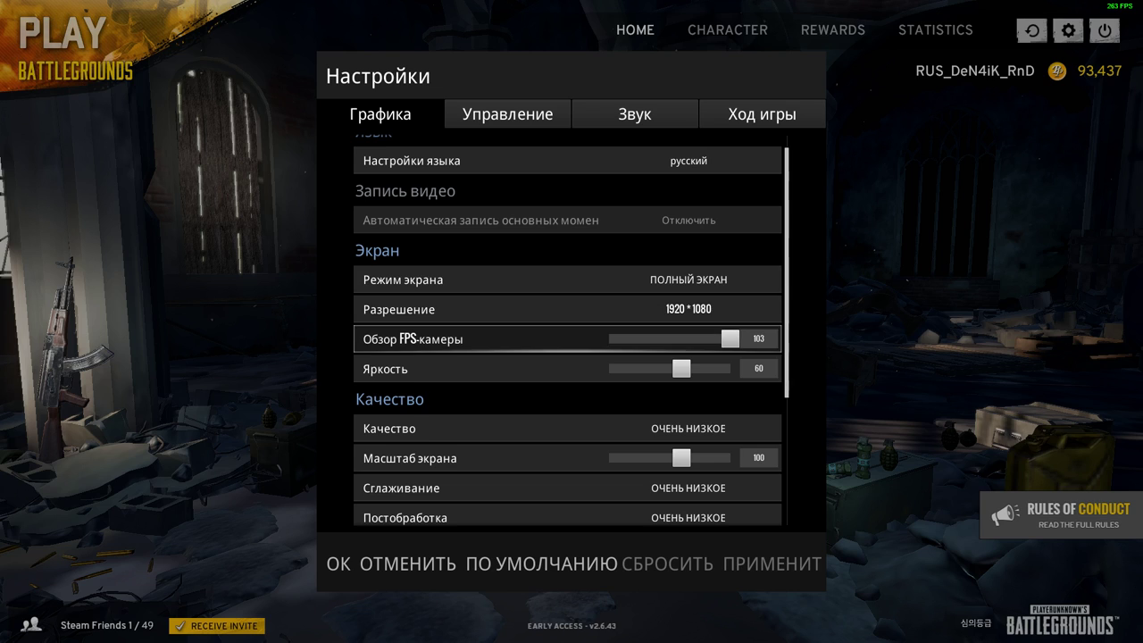
Step: Try the FPS camera field of view at 80, return it to 103, and close the game's settings
left_click_drag(730, 338, 597, 339)
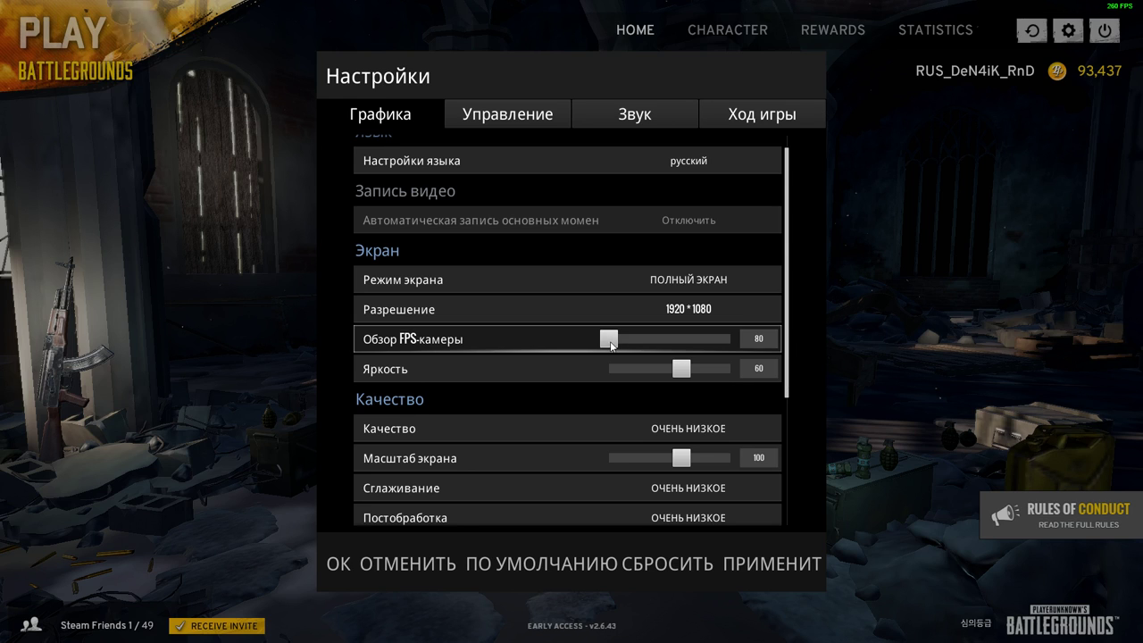
left_click_drag(608, 339, 804, 342)
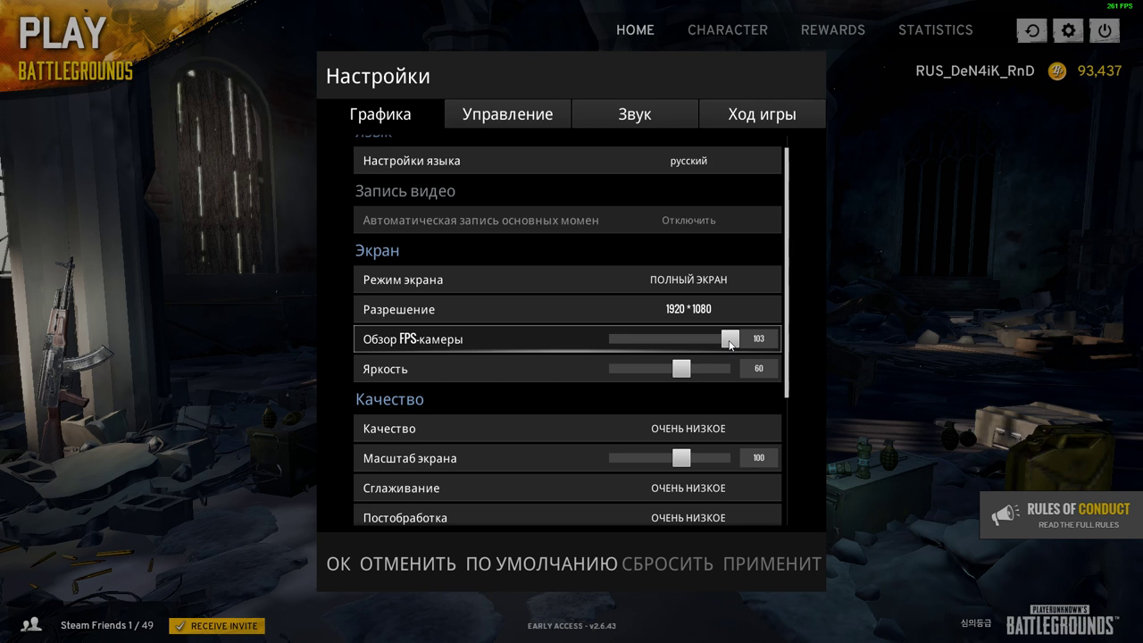
key("Escape")
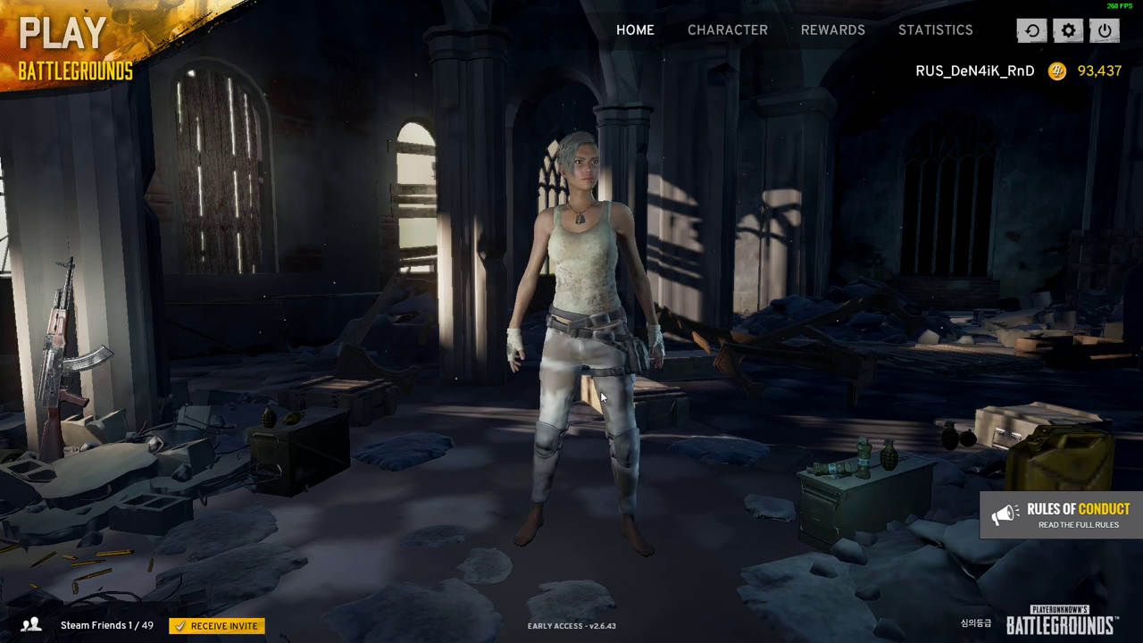